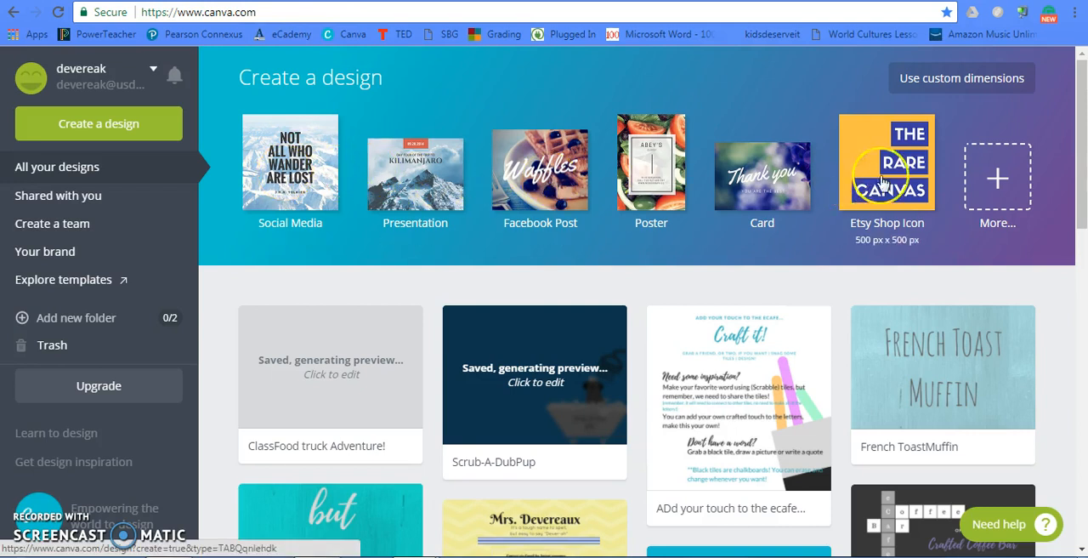
- Look through the full list of design types, from social media posts to marketing materials
click(987, 175)
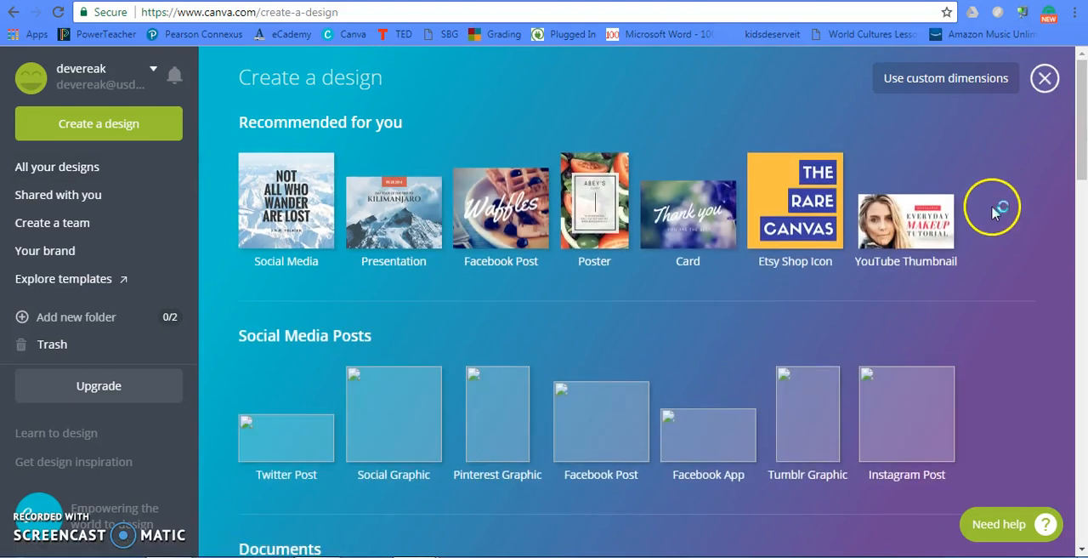
scroll(992, 212, down, 4)
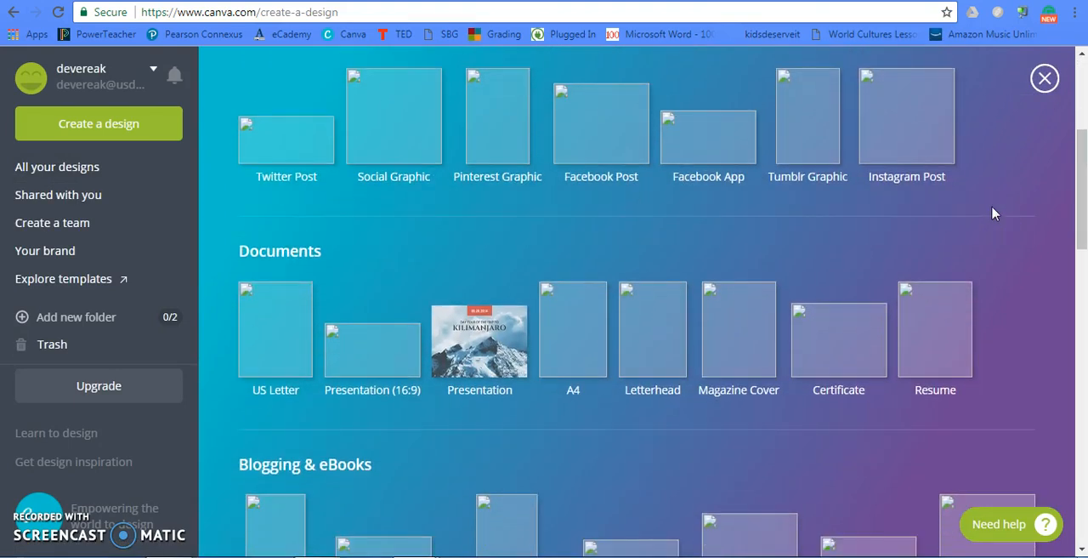
scroll(993, 212, down, 2)
scroll(991, 212, down, 2)
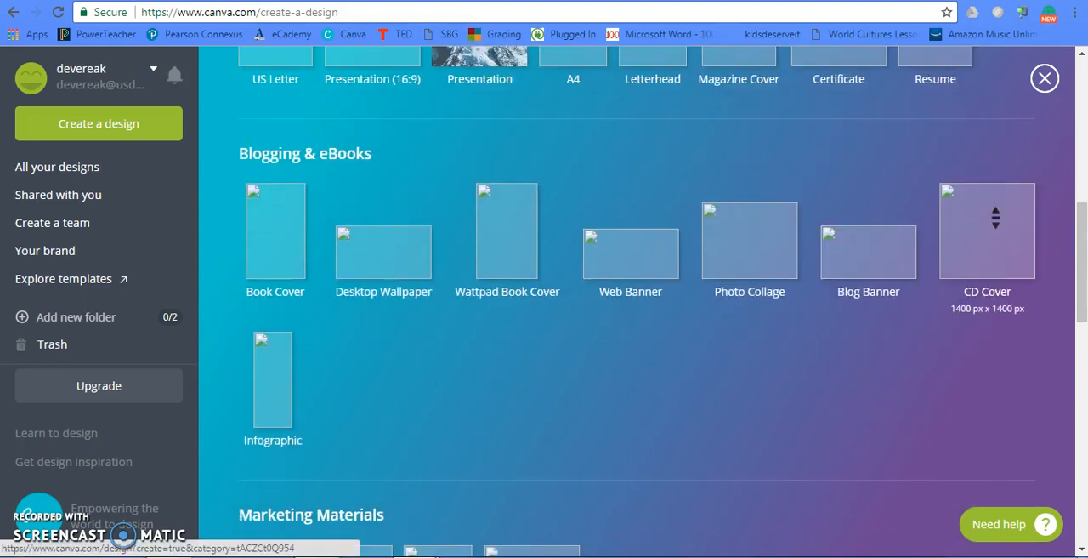
scroll(993, 216, down, 4)
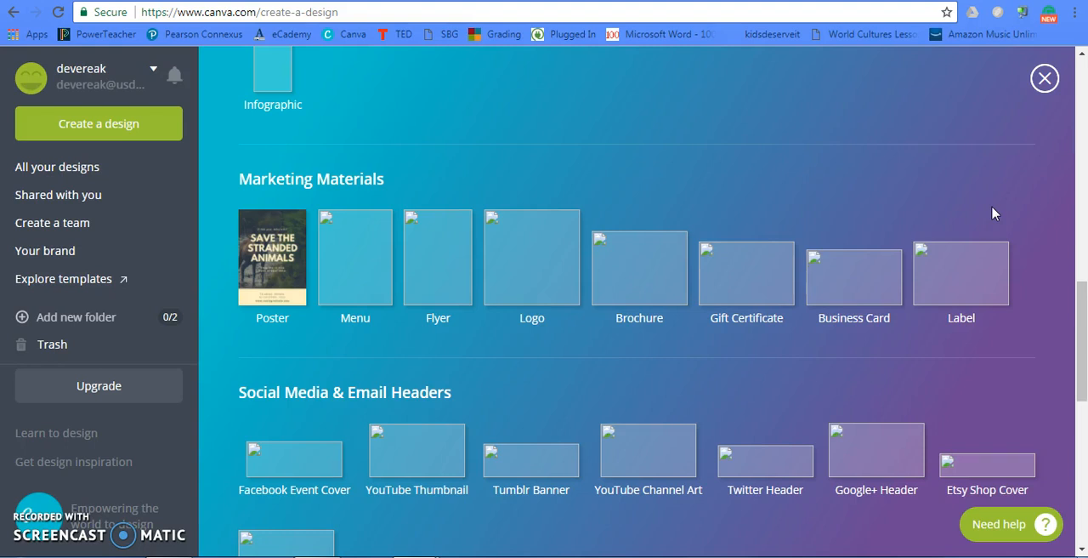
scroll(993, 213, up, 10)
- Create a new custom-size design 8.5 inches wide by 11 inches high
click(924, 90)
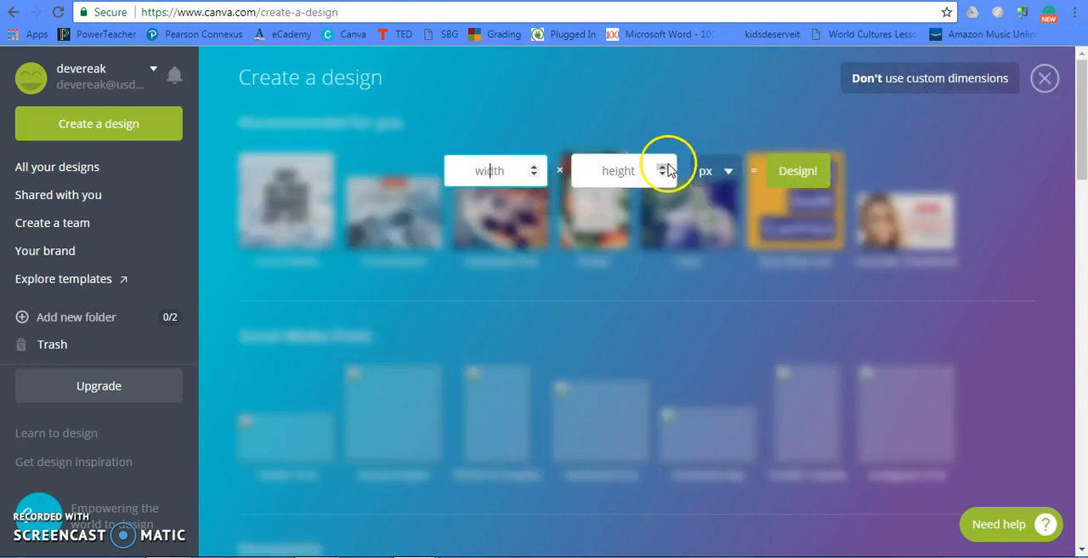
click(707, 174)
click(714, 226)
click(472, 167)
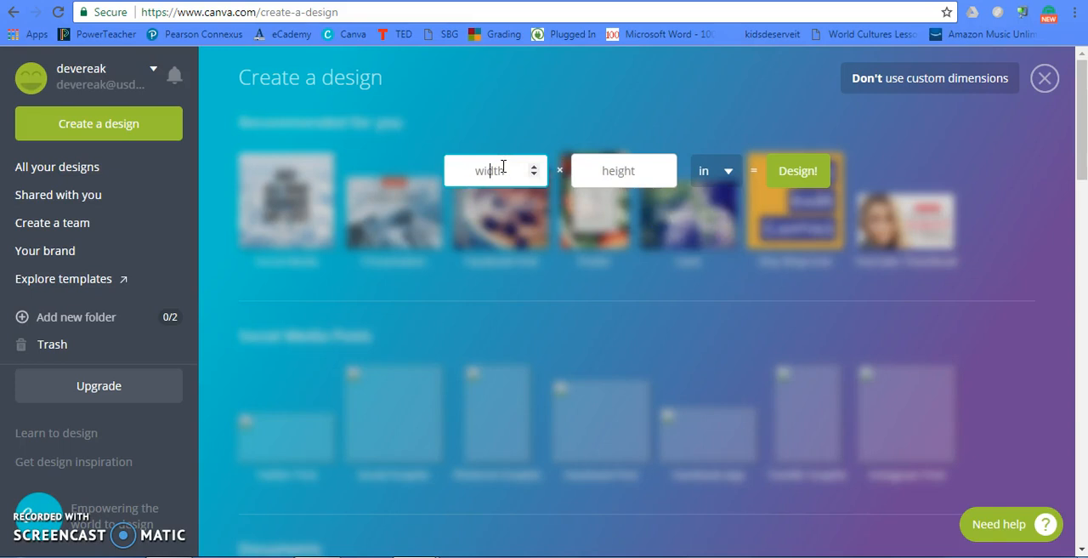
text(8.5)
click(515, 168)
click(607, 170)
text(11)
click(812, 176)
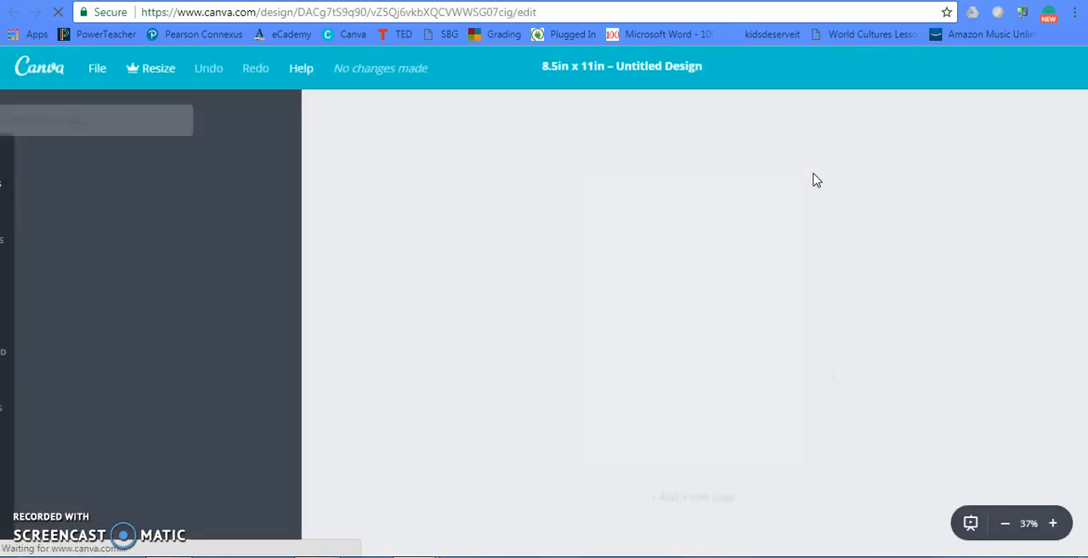
click(481, 158)
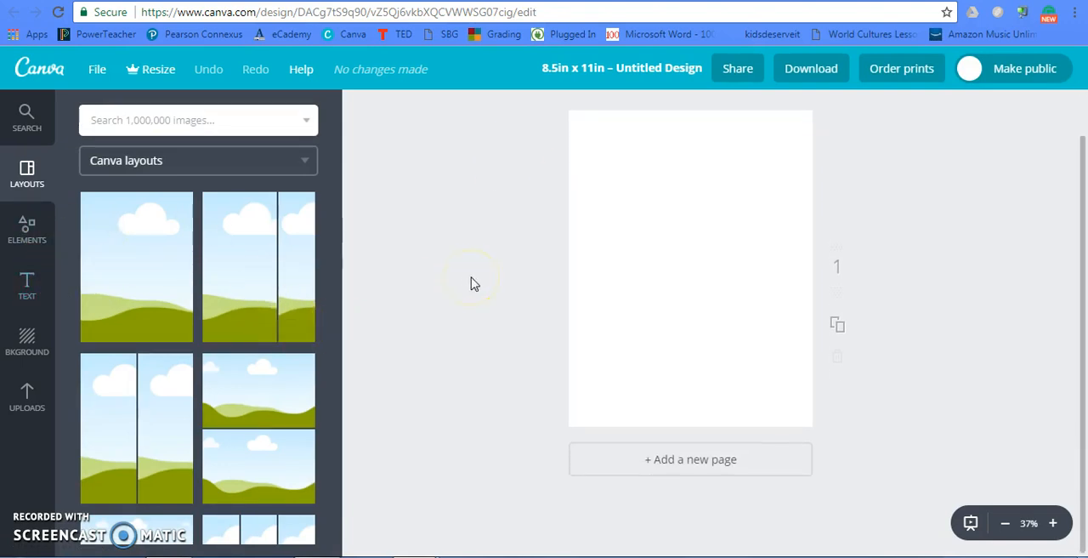
- Browse the background colours, free patterns and paid photo backgrounds available for the blank page
click(42, 338)
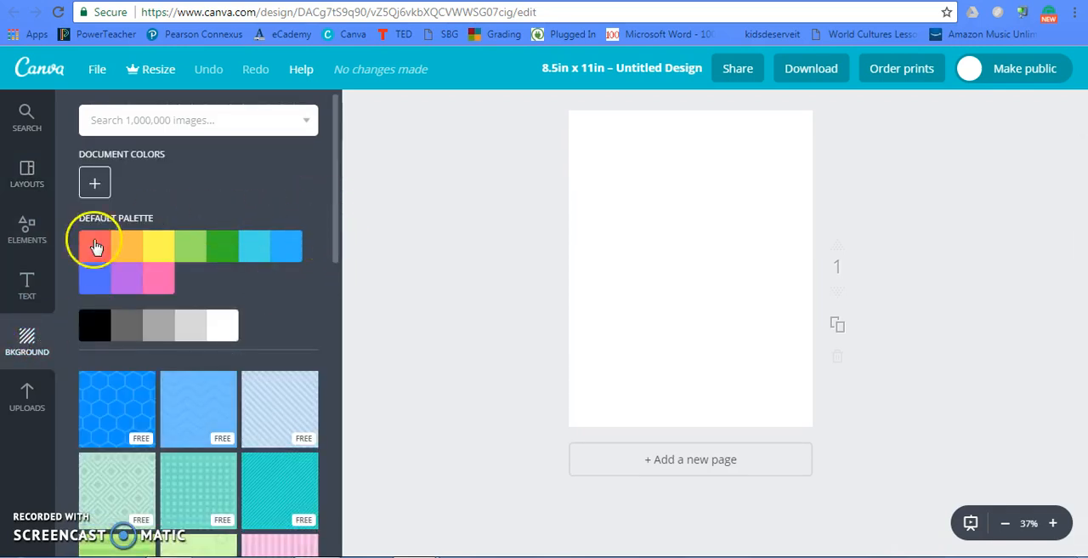
scroll(297, 279, down, 2)
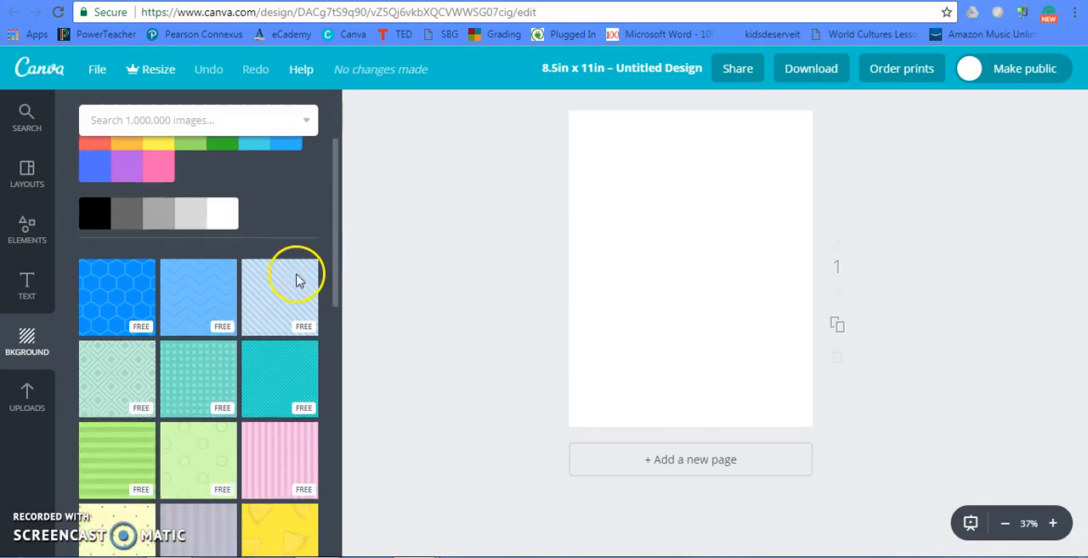
scroll(299, 282, down, 5)
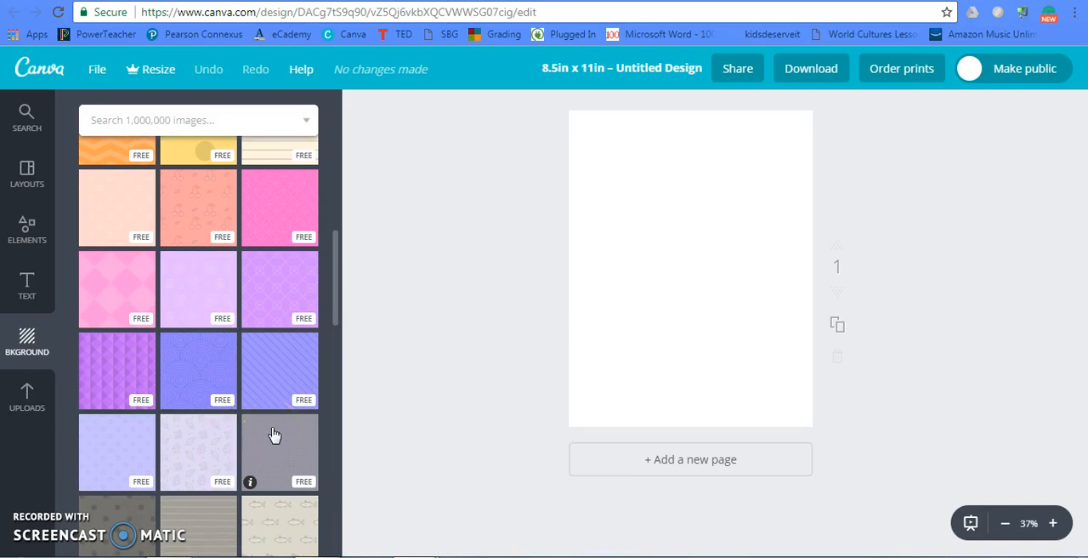
scroll(284, 377, down, 7)
scroll(283, 377, down, 3)
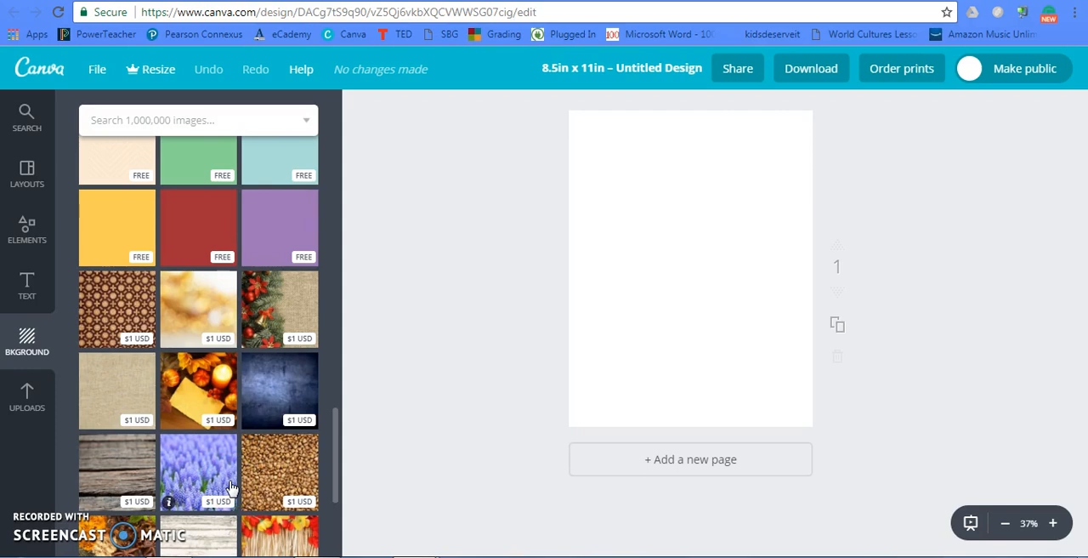
scroll(249, 397, up, 1)
scroll(249, 398, up, 4)
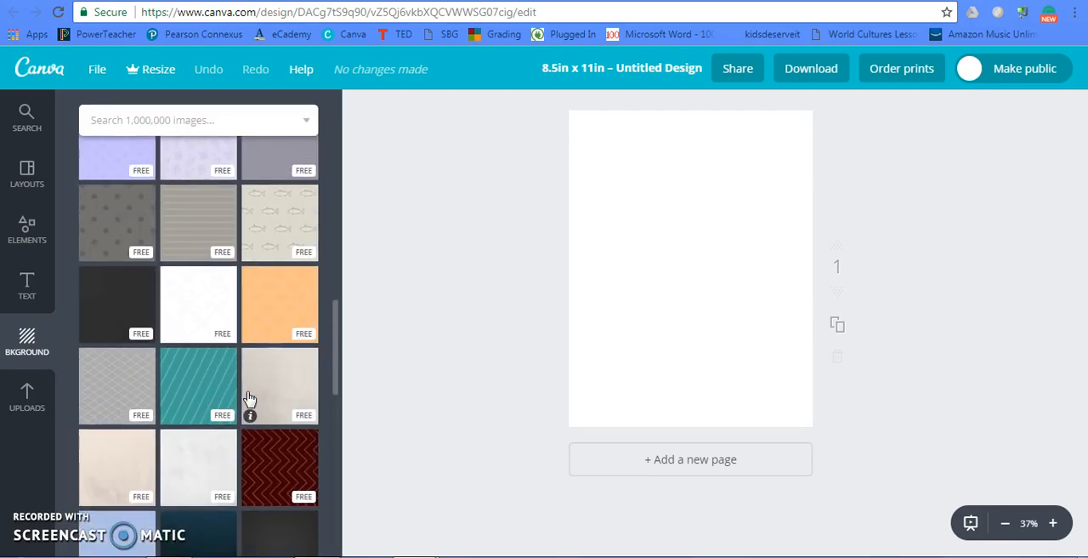
click(243, 391)
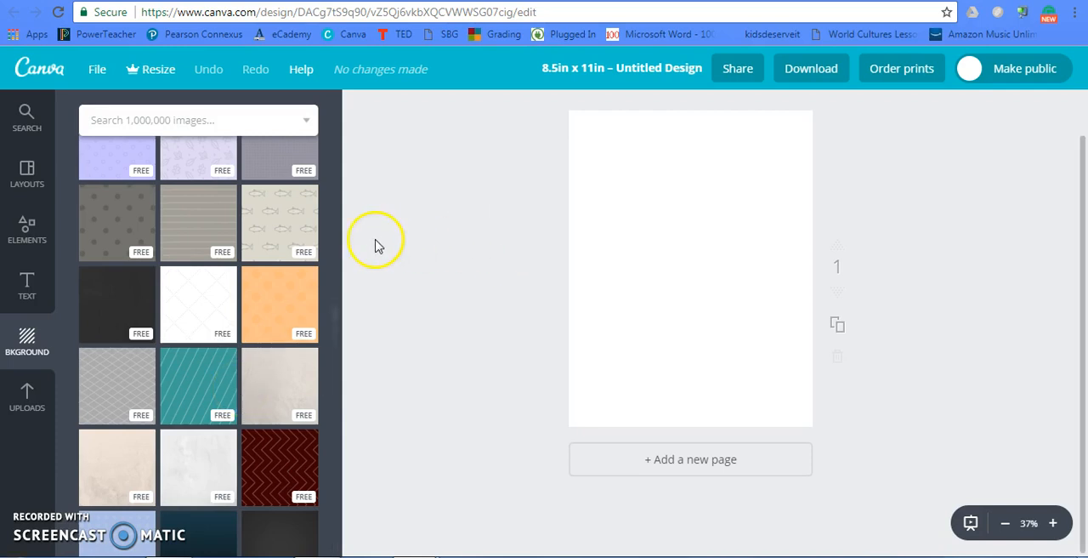
scroll(289, 227, down, 1)
scroll(267, 218, up, 6)
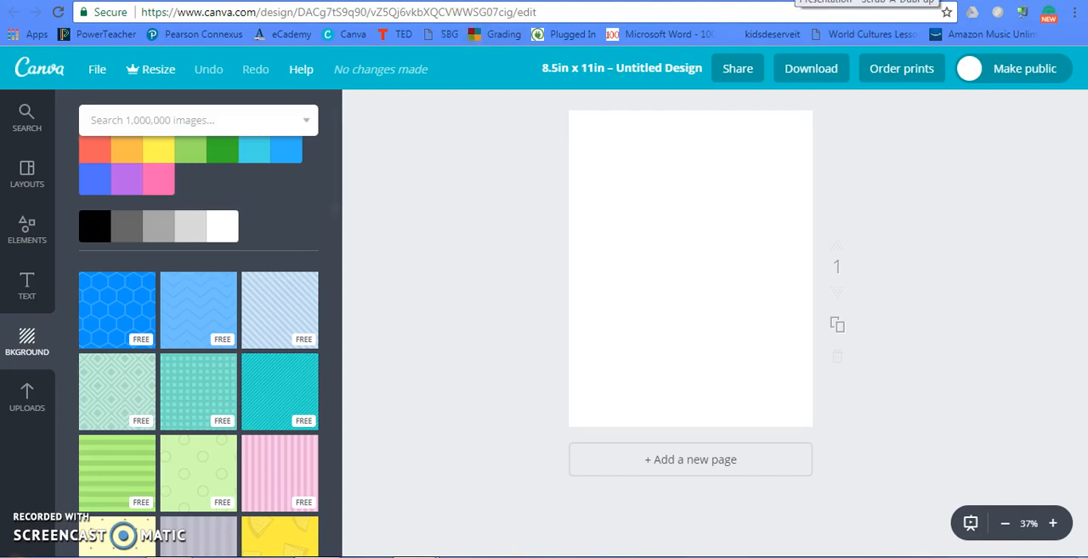
- Switch to the open Scrub-A-DubPup design and duplicate its page with the dog in the bathtub
click(797, 1)
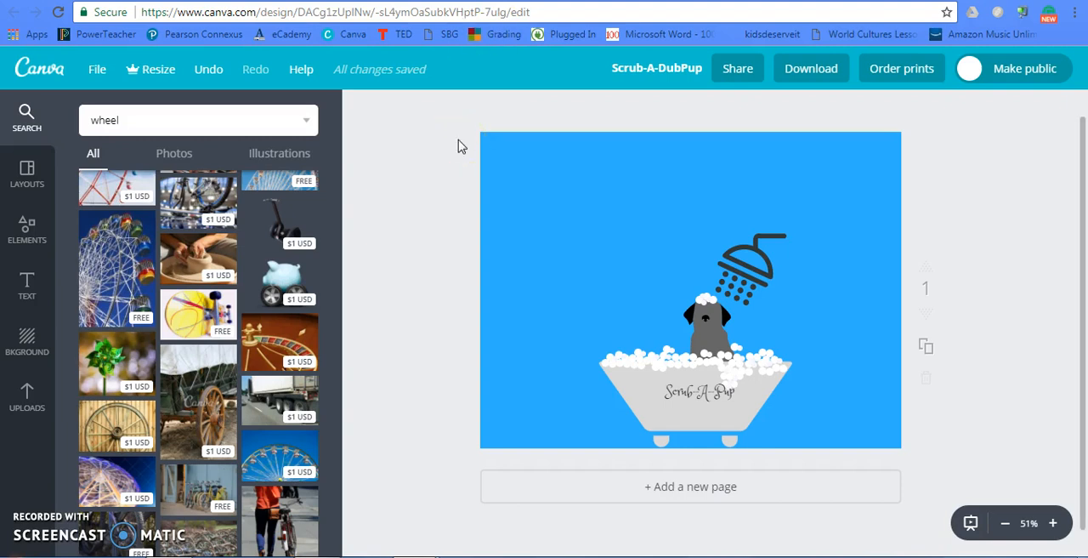
click(928, 349)
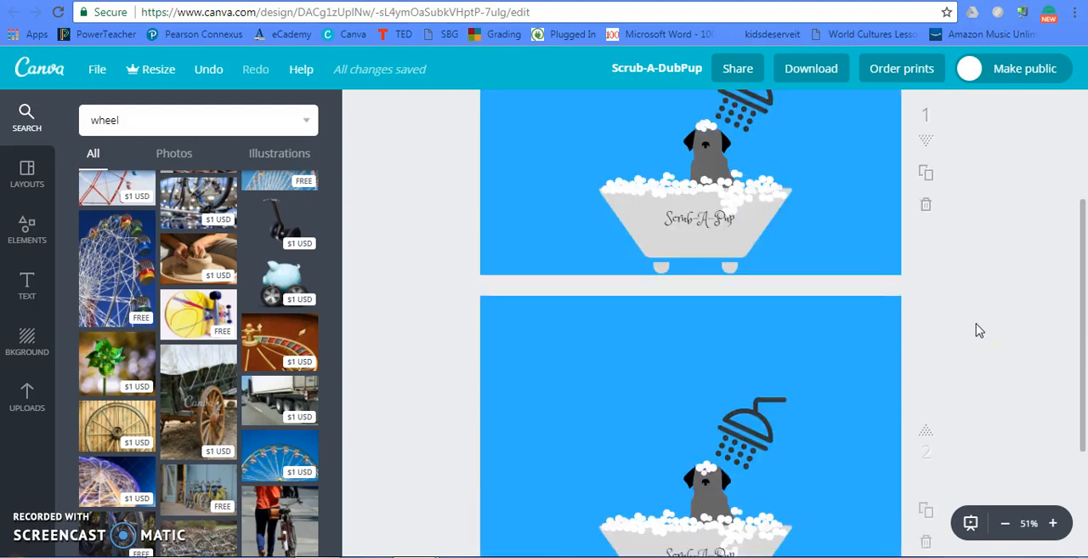
scroll(980, 330, up, 4)
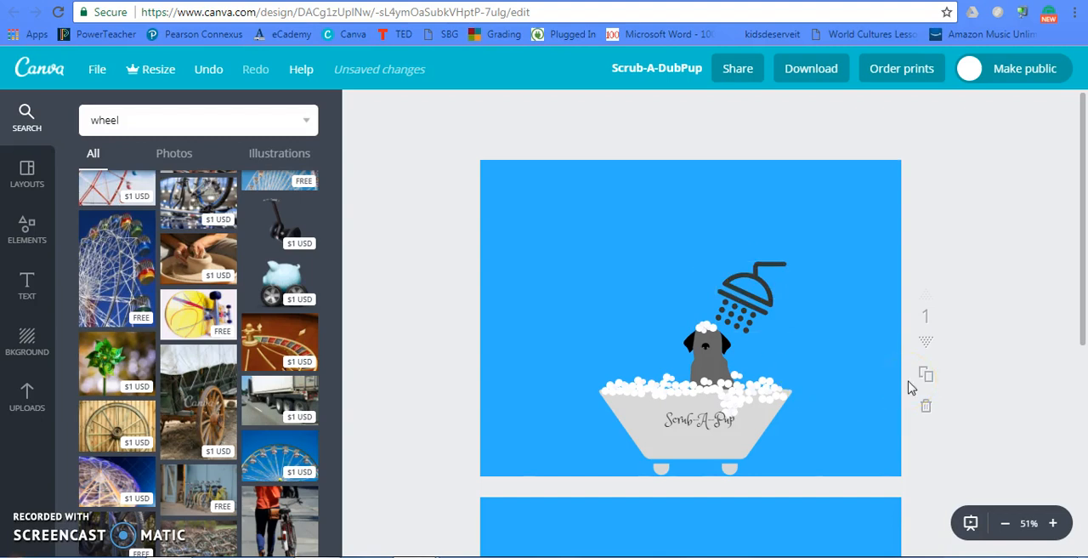
click(961, 269)
scroll(982, 260, down, 4)
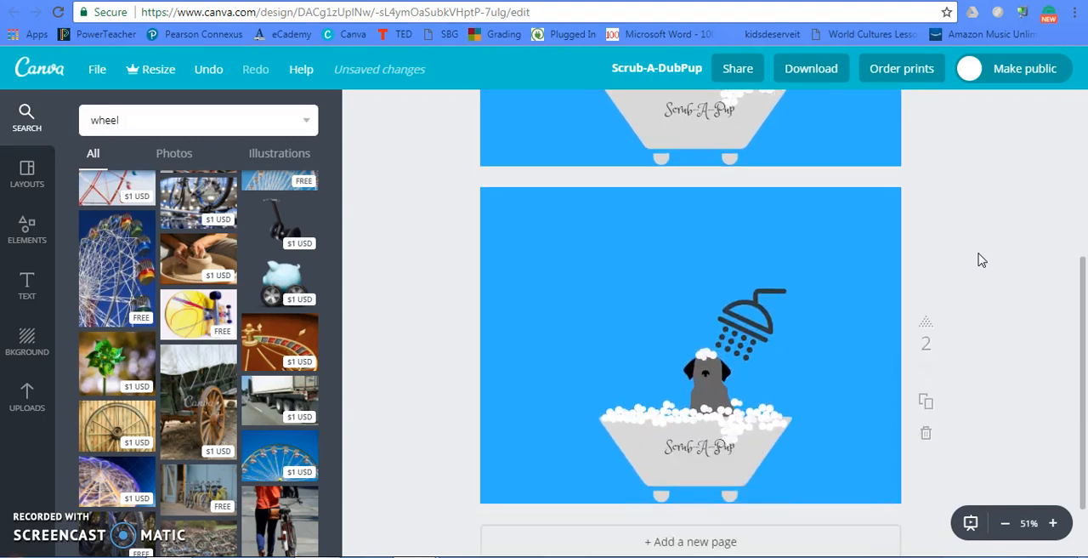
- Search the image library for "bathtub" and look through the photos and illustrations
click(216, 117)
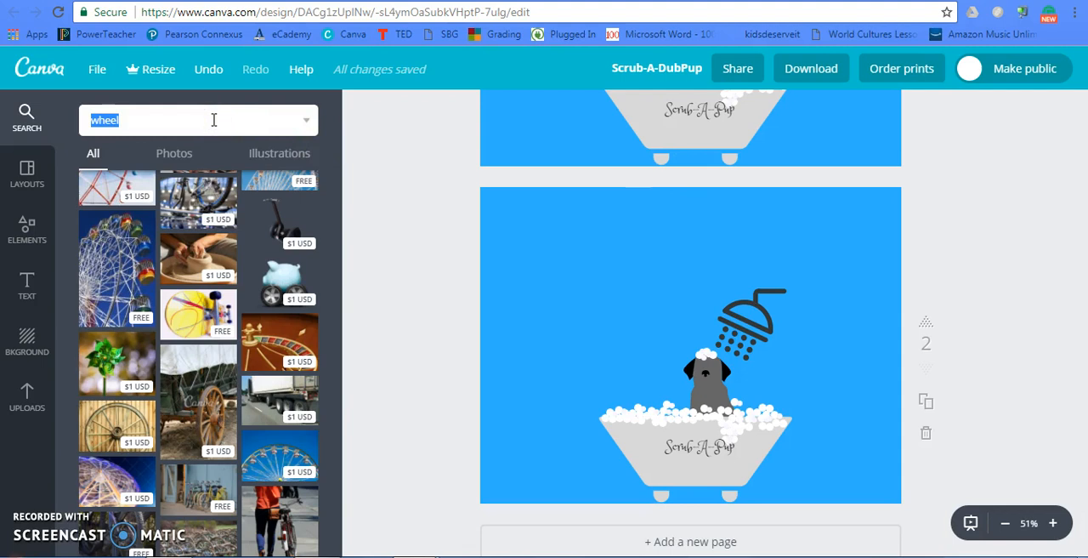
text(bathtub)
key(Return)
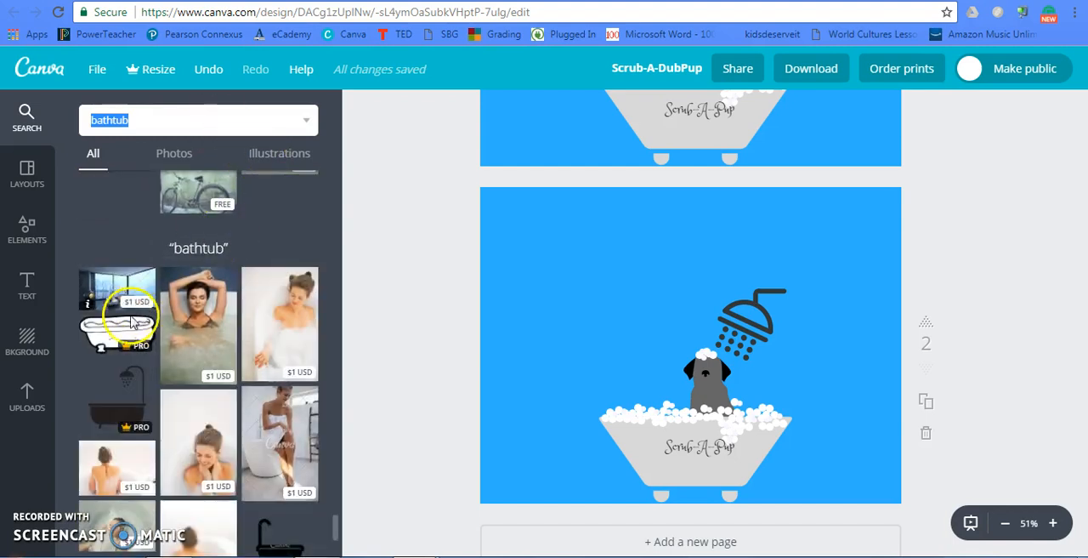
scroll(106, 331, down, 1)
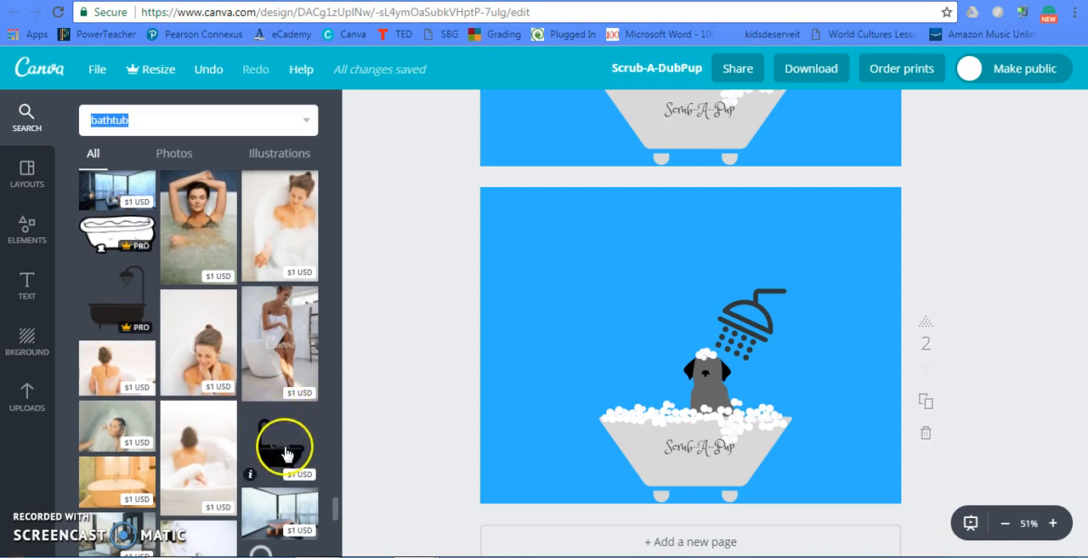
scroll(285, 453, down, 2)
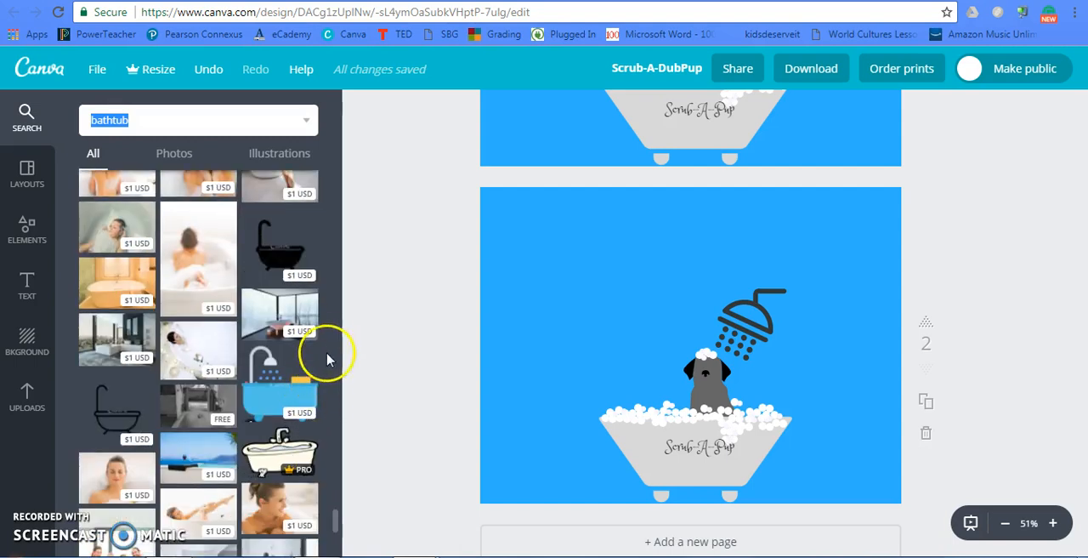
scroll(330, 353, down, 3)
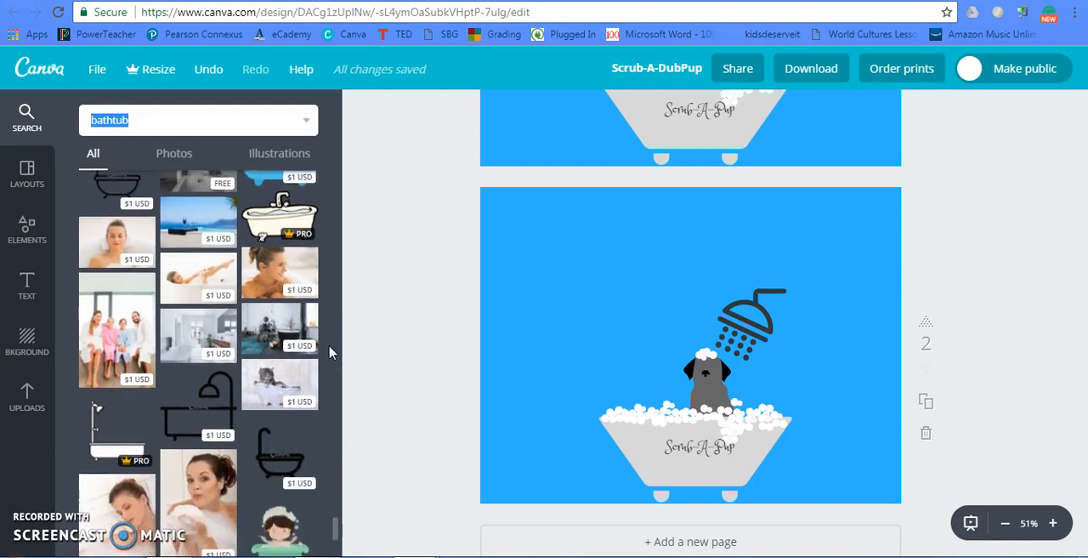
scroll(330, 353, up, 3)
scroll(330, 353, down, 5)
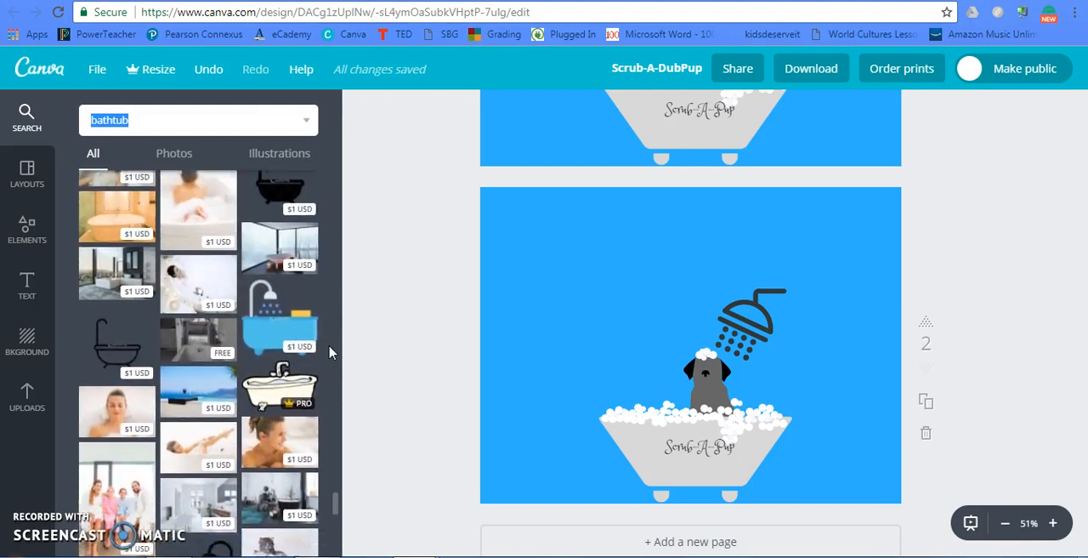
scroll(330, 353, down, 5)
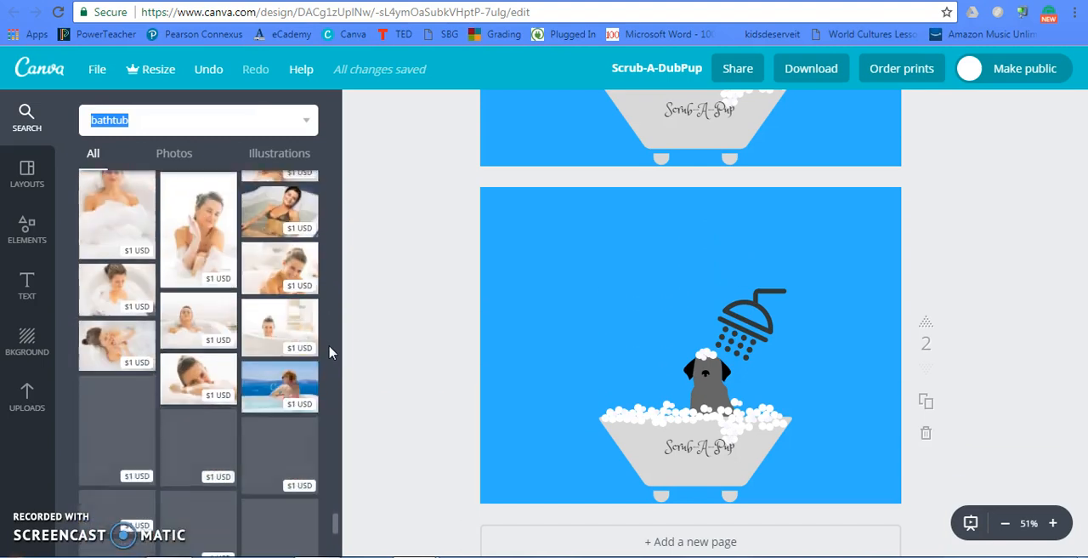
- Move the blue square off the bathtub's faucet on page 2, view the Shapes elements, and put the square back over the faucet
click(623, 374)
drag(625, 374, 532, 292)
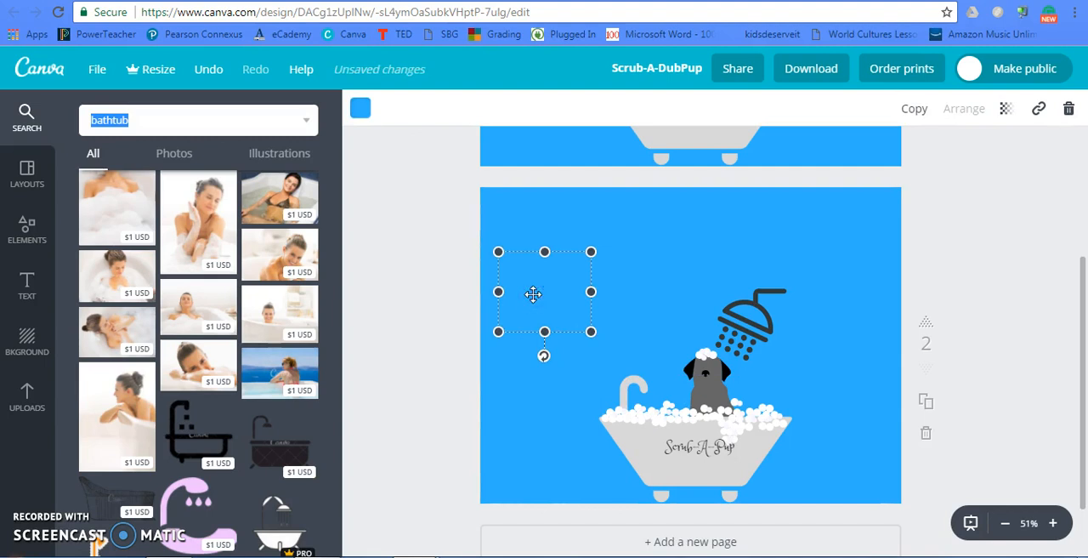
click(27, 227)
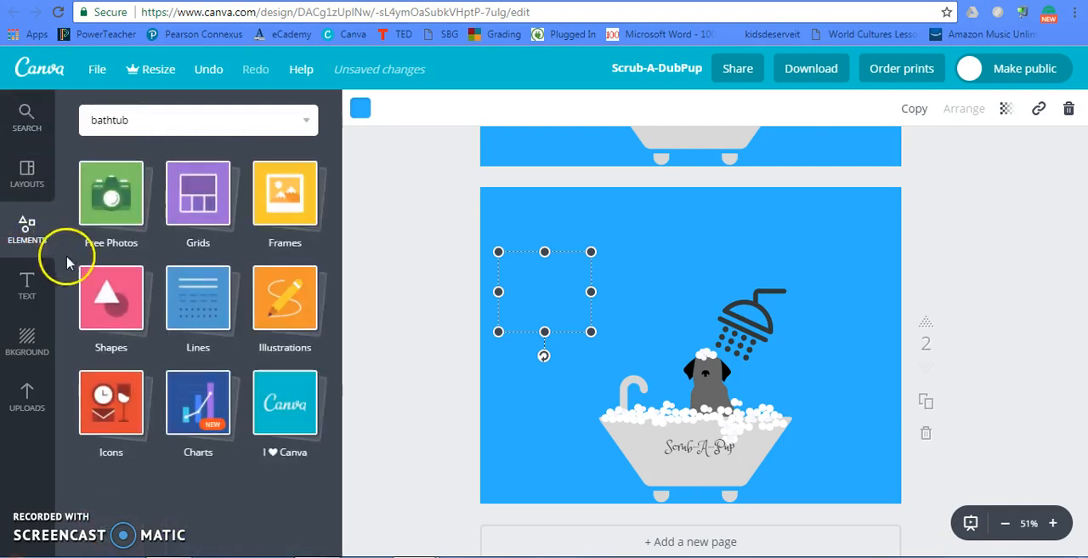
click(98, 285)
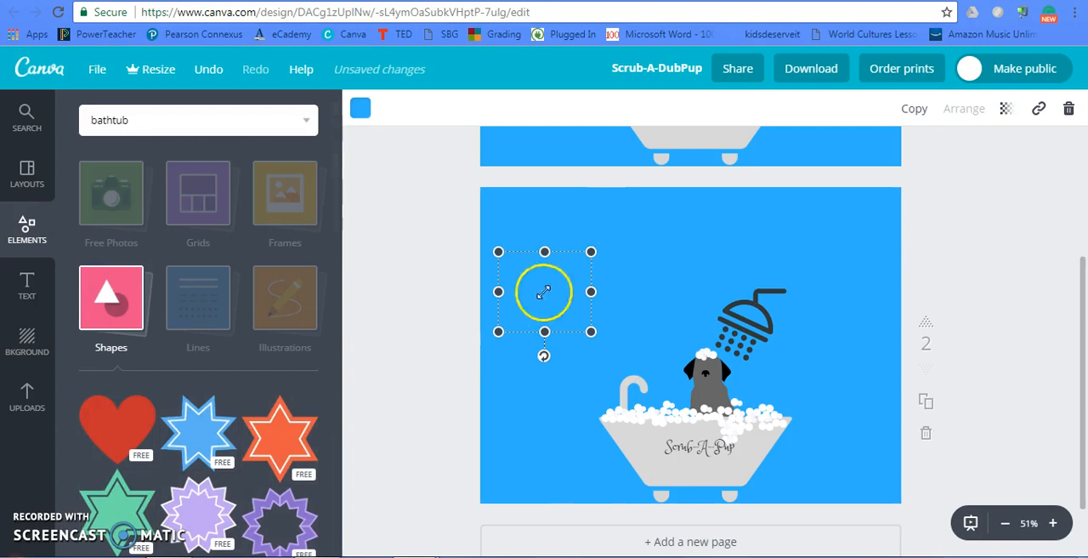
drag(530, 314, 623, 398)
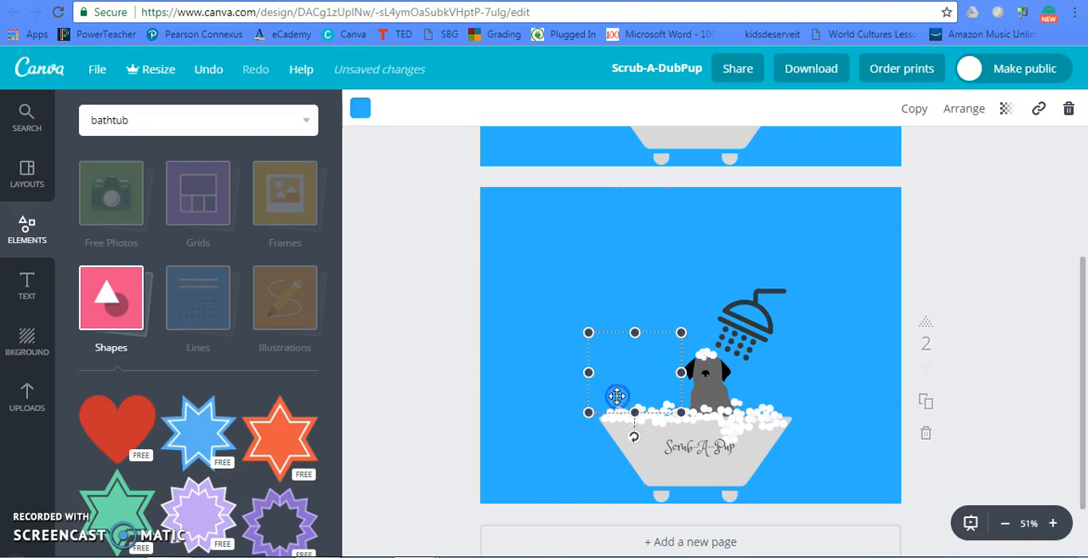
click(489, 362)
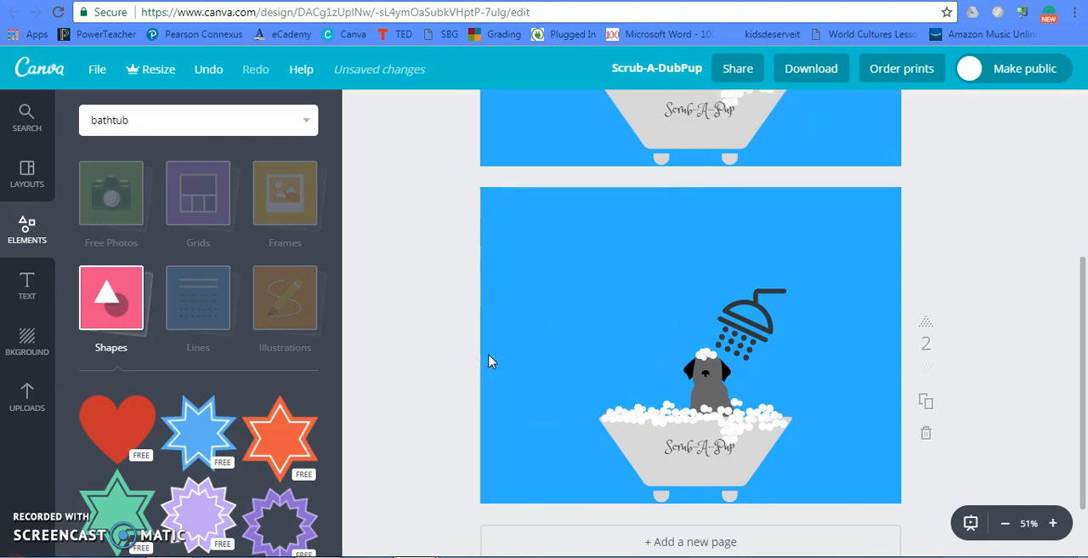
- Check the fill colours of the page 2 background and the blue square, and view the square's colour palette
click(532, 287)
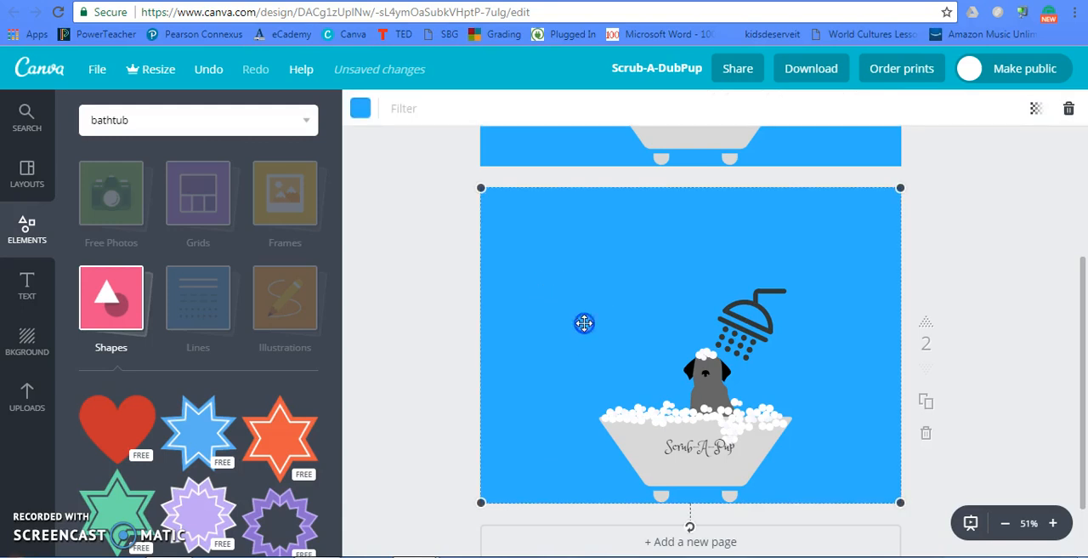
click(621, 361)
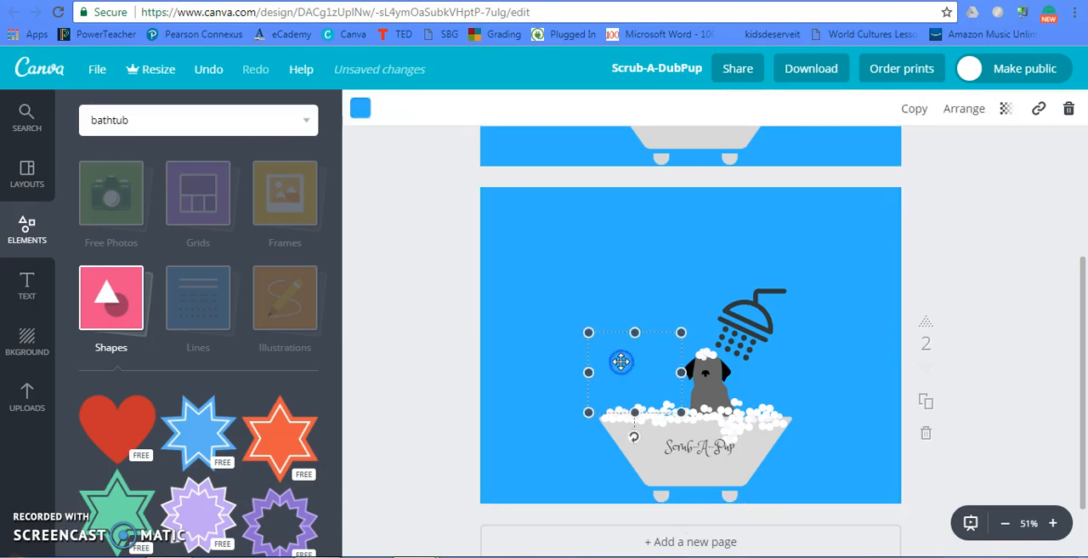
click(361, 108)
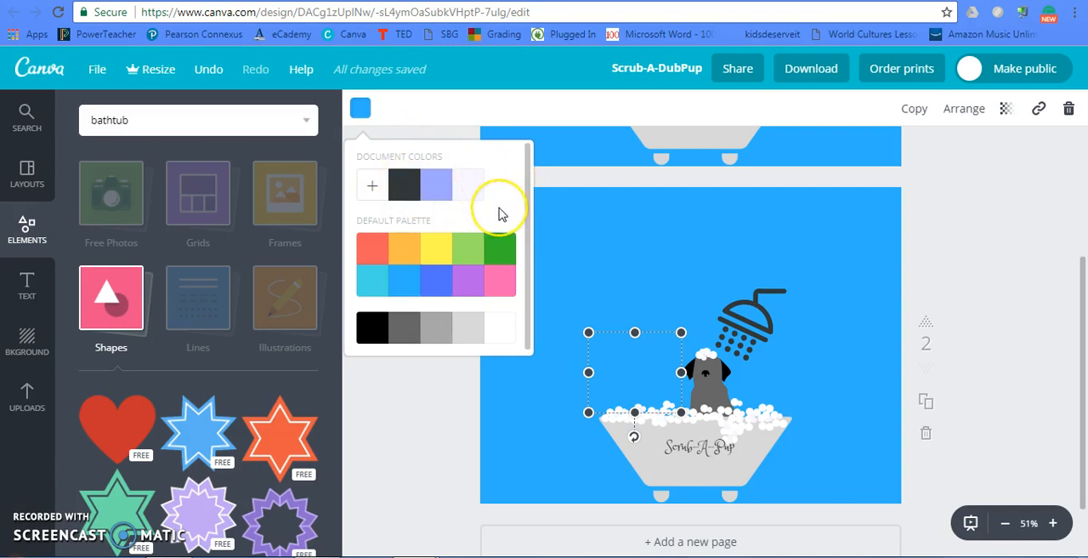
click(583, 222)
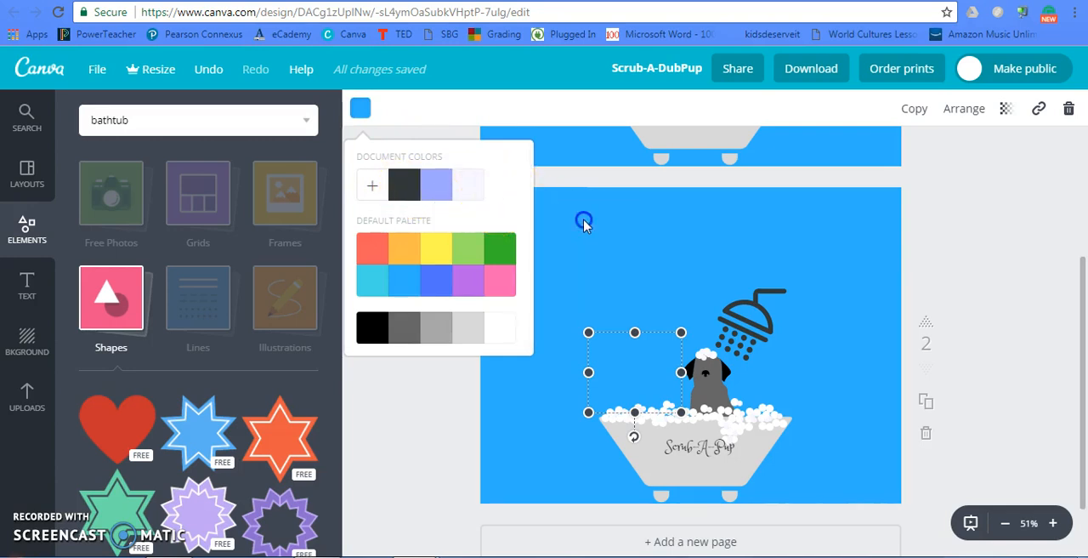
- Select the blue square and the bathtub on page 2 in turn and look at their arrangement options
click(616, 360)
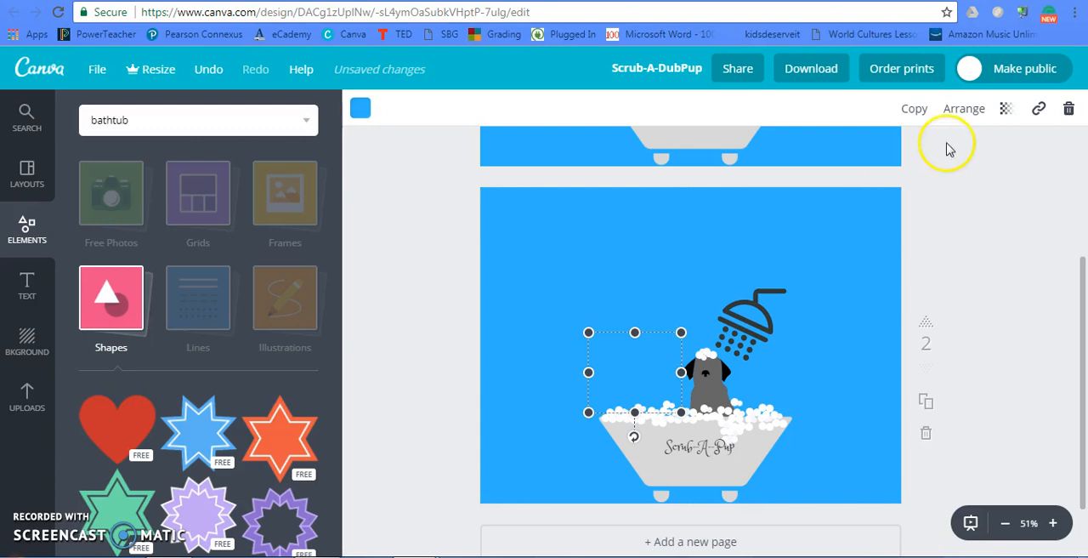
click(958, 118)
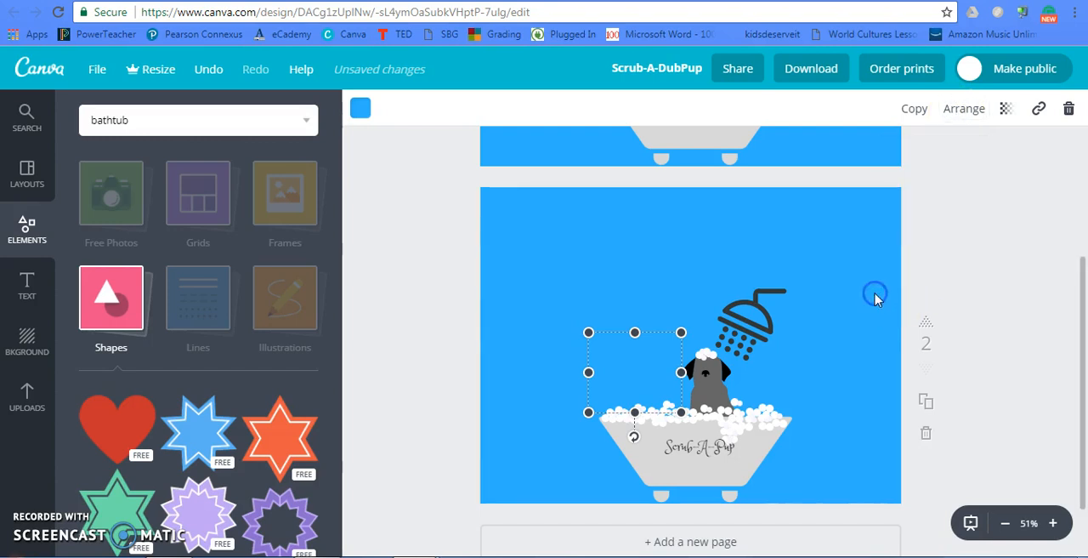
click(833, 351)
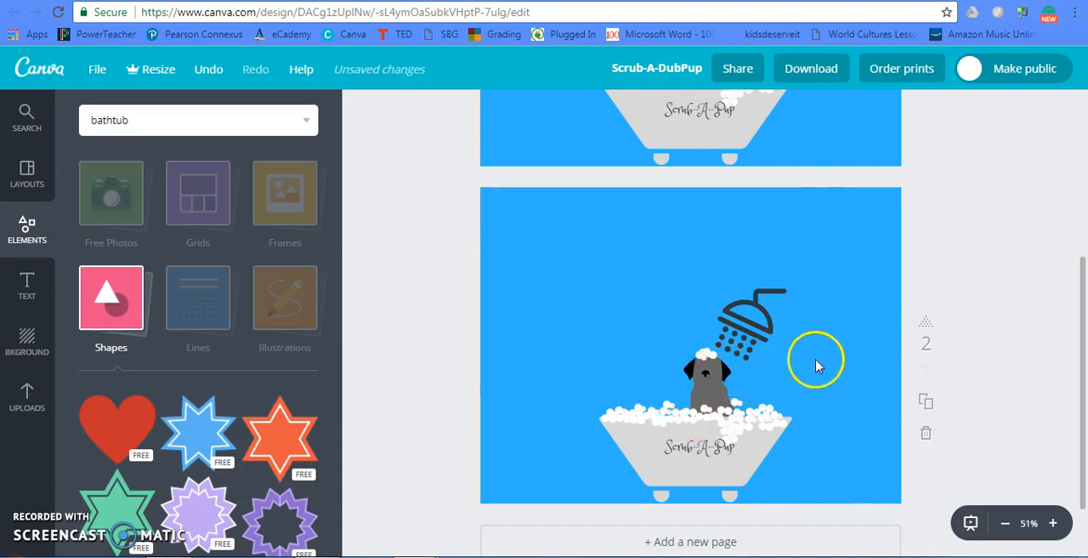
click(739, 419)
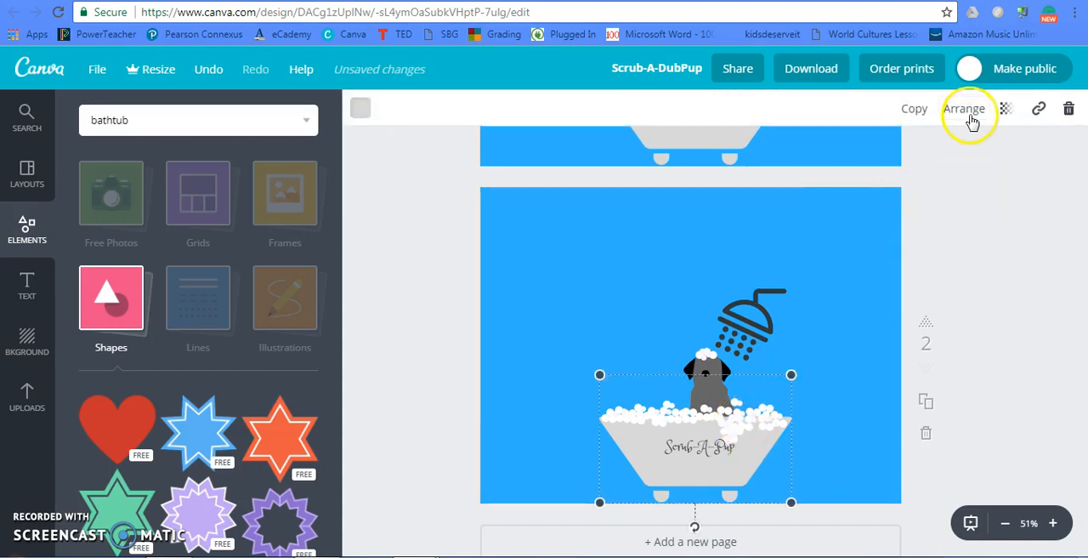
click(867, 282)
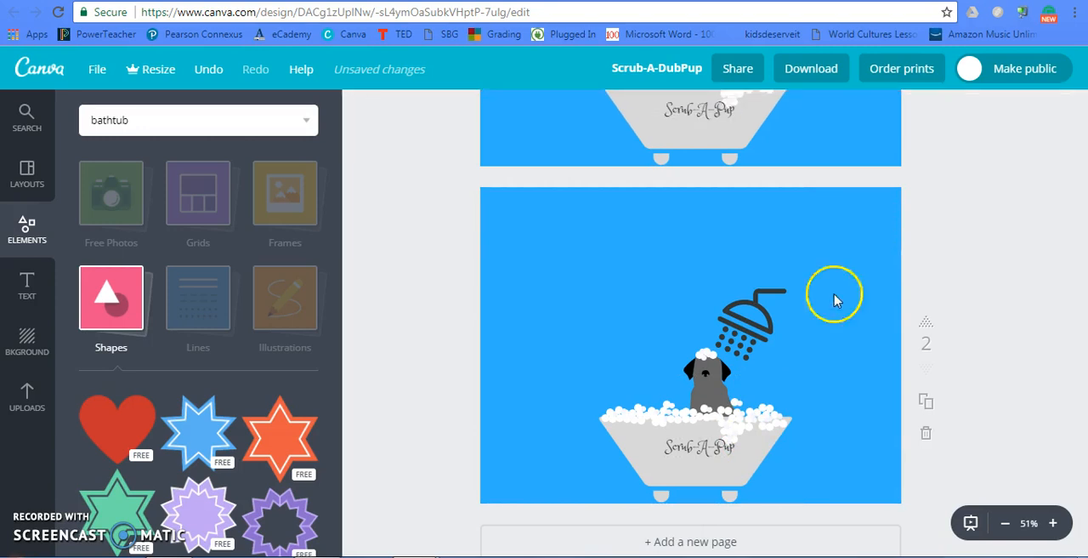
- Search the image library for "dog" and look through the results for a sitting dog illustration
click(218, 113)
text(dog)
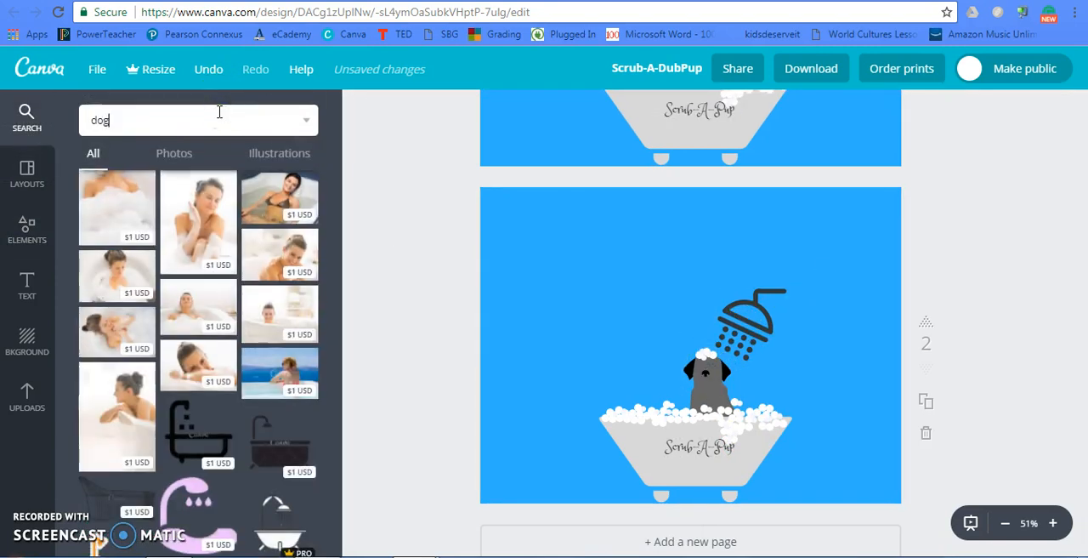
key(Return)
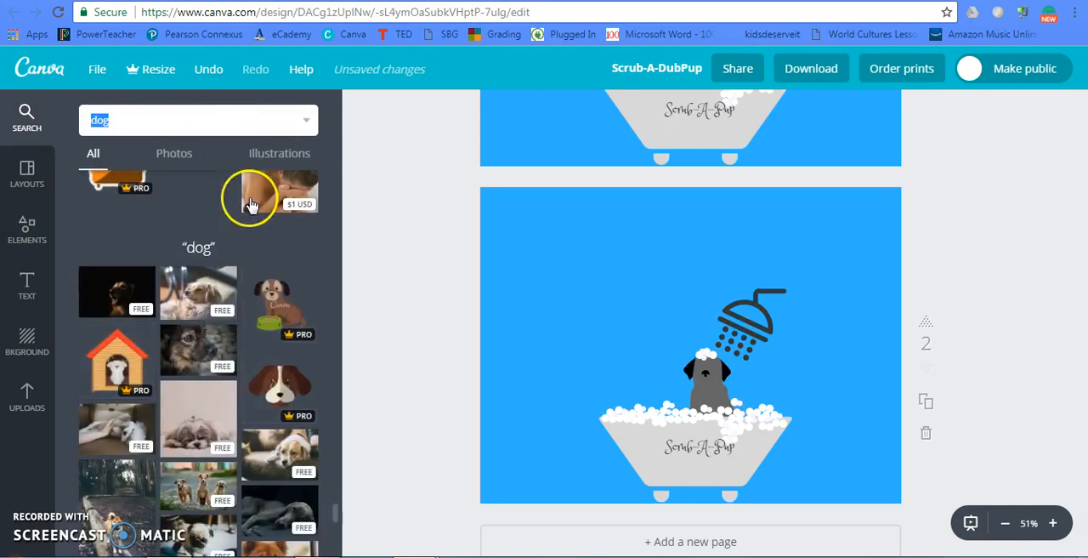
scroll(220, 275, down, 2)
scroll(219, 274, down, 3)
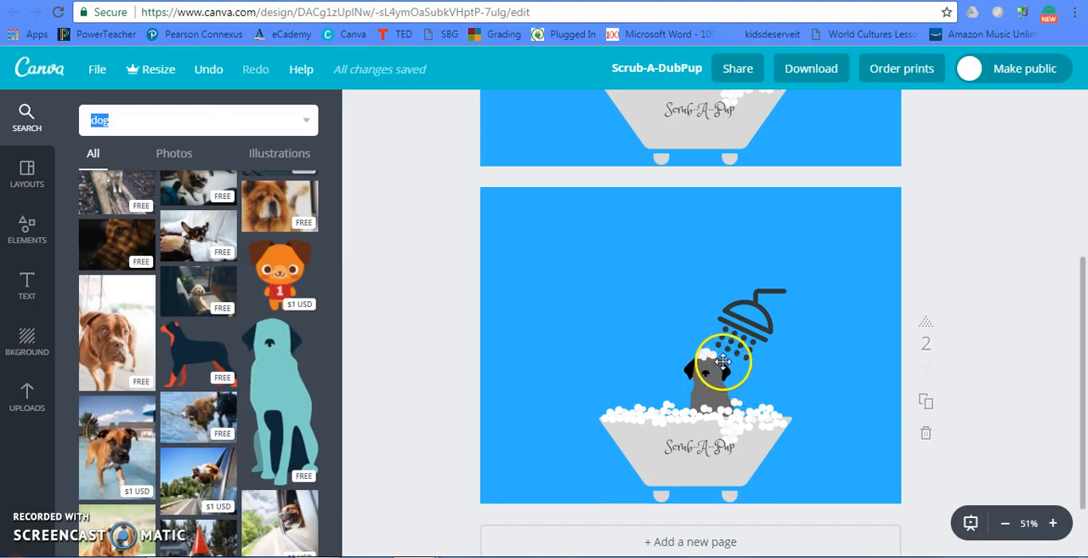
- Try red on the dog's ears and nose on page 2, and set them back to black
click(723, 361)
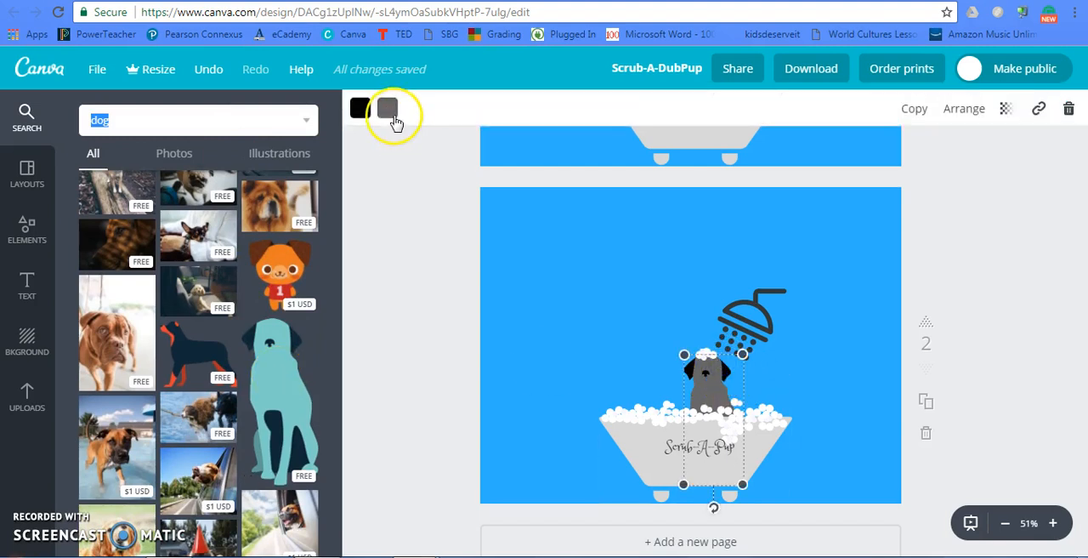
click(359, 108)
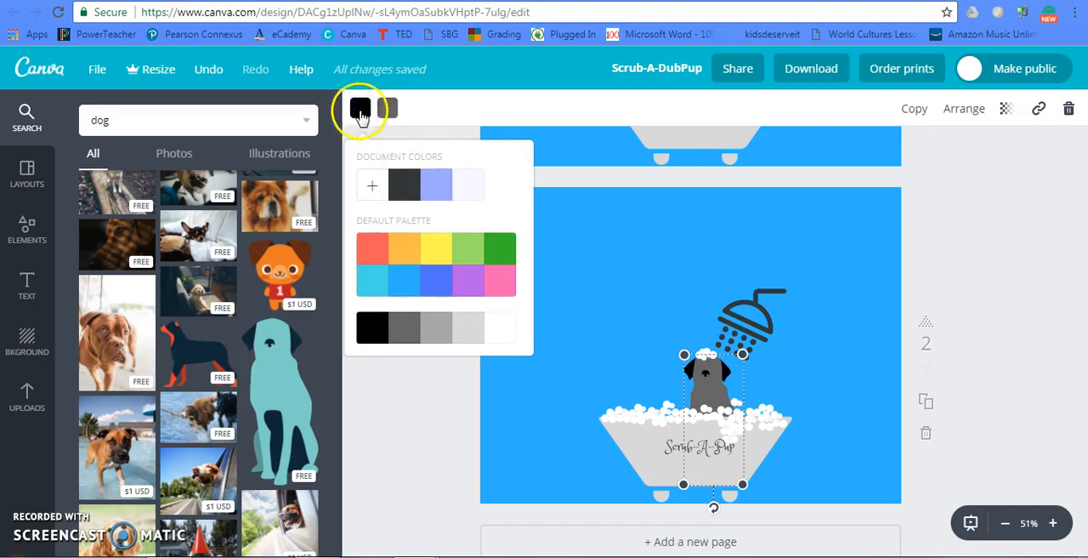
click(368, 249)
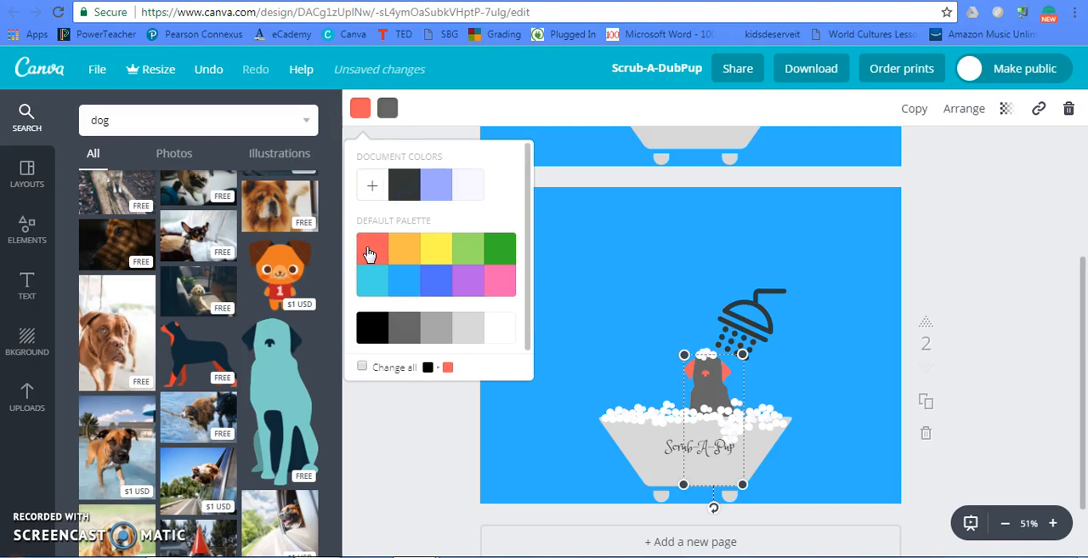
click(370, 326)
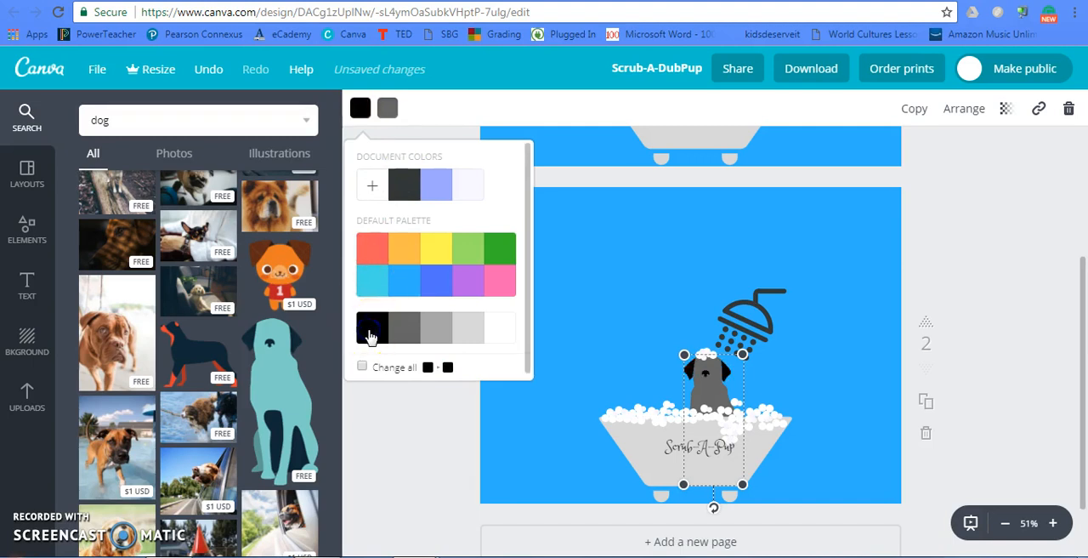
- Try the light purple document colour on the dog's body, and set it back to dark grey
click(387, 108)
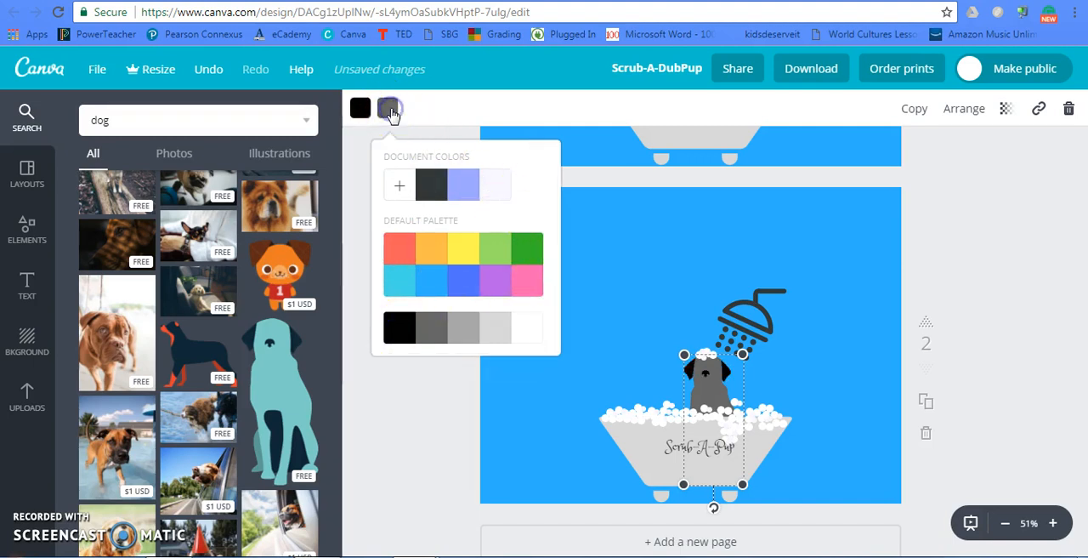
click(462, 183)
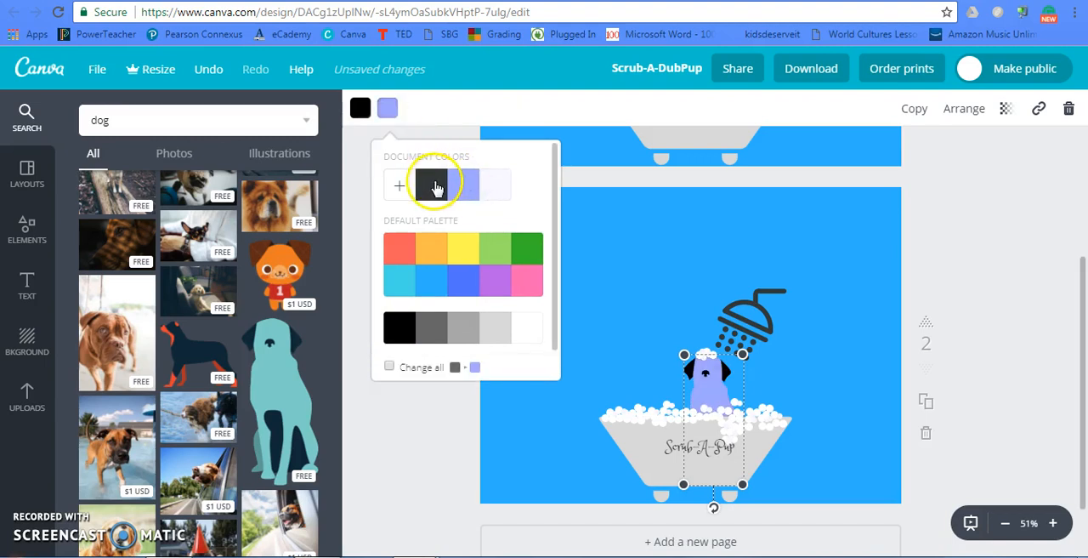
click(428, 332)
click(595, 203)
click(833, 242)
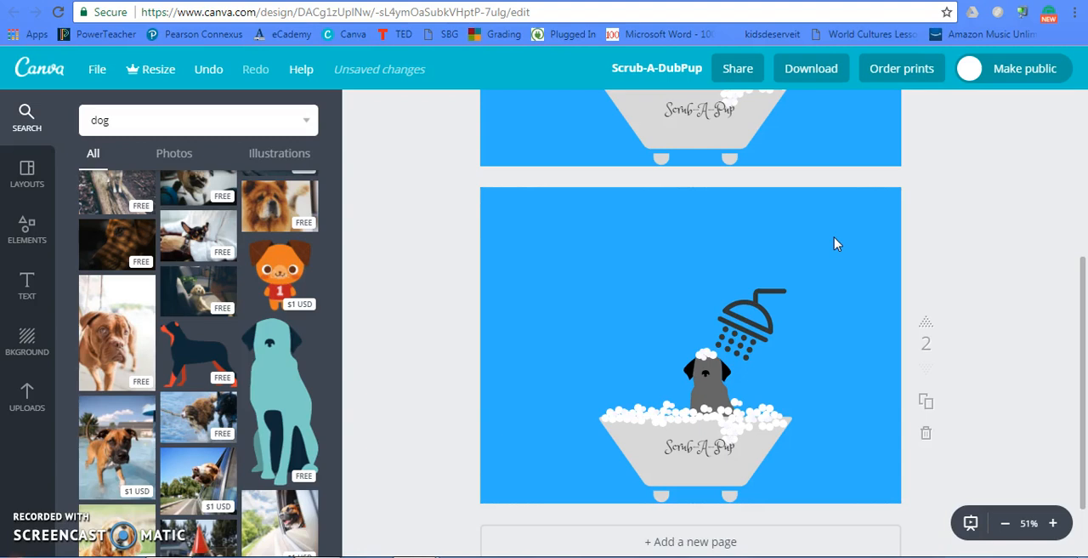
- Add the green ring from the Shapes elements, shrink it, and place it over the bathtub's left foot on page 2
click(17, 236)
scroll(215, 275, down, 3)
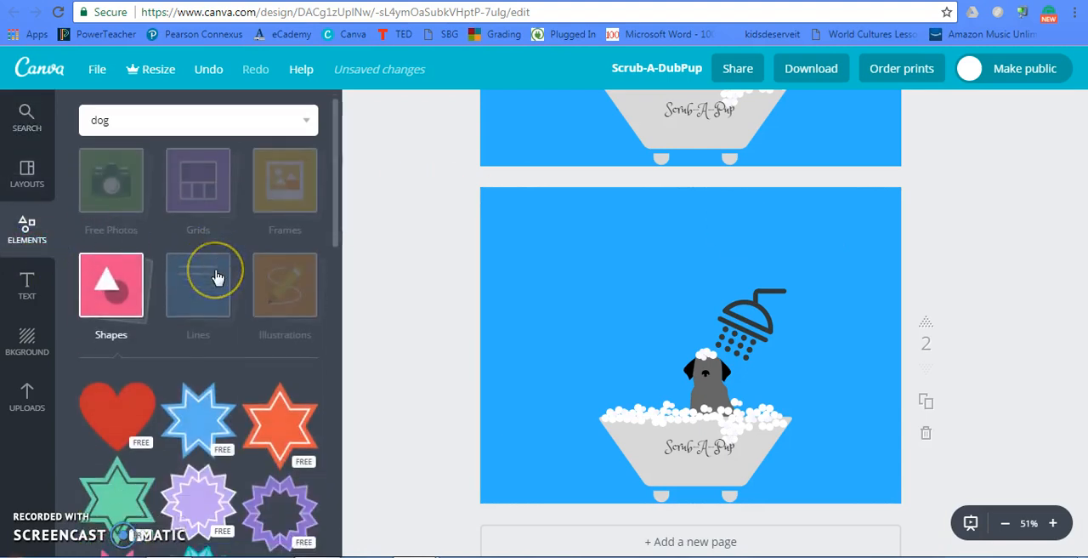
scroll(217, 276, down, 2)
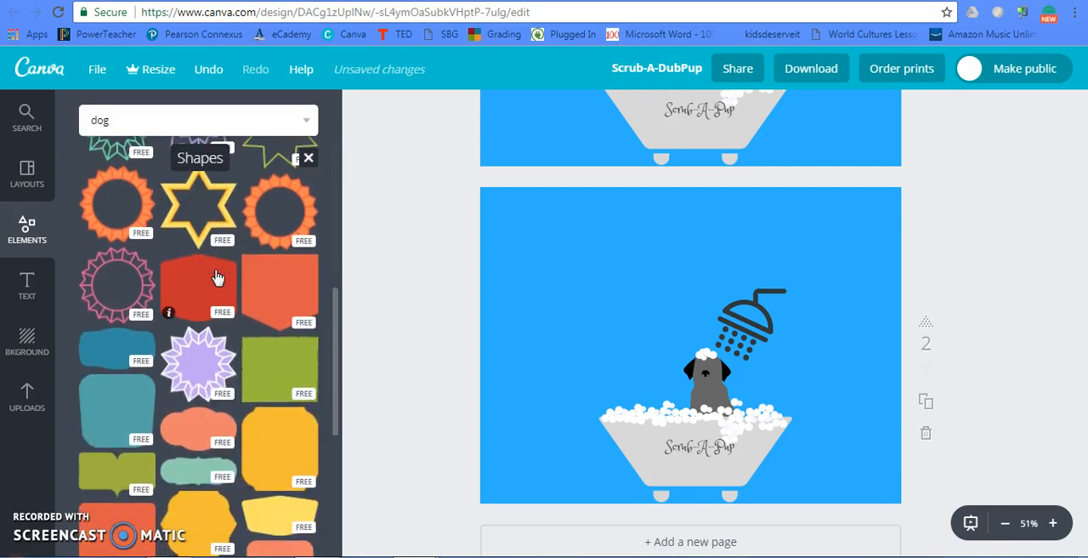
click(230, 200)
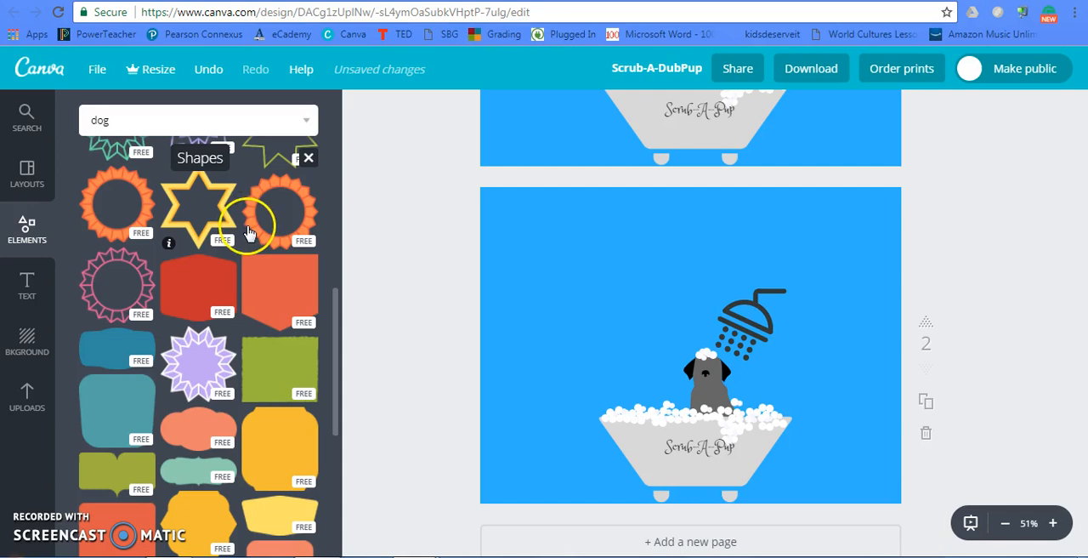
scroll(242, 221, down, 10)
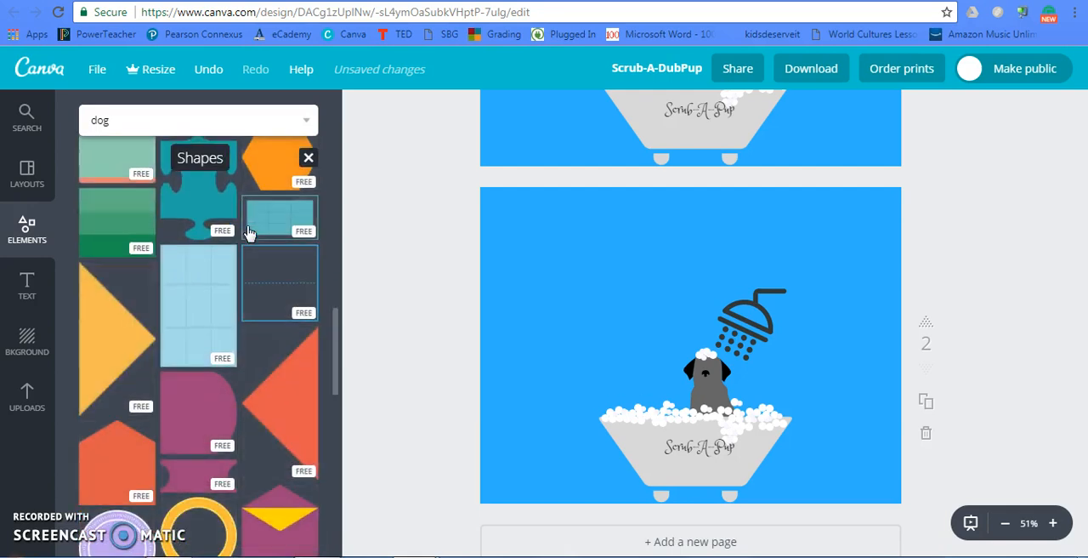
scroll(249, 231, down, 3)
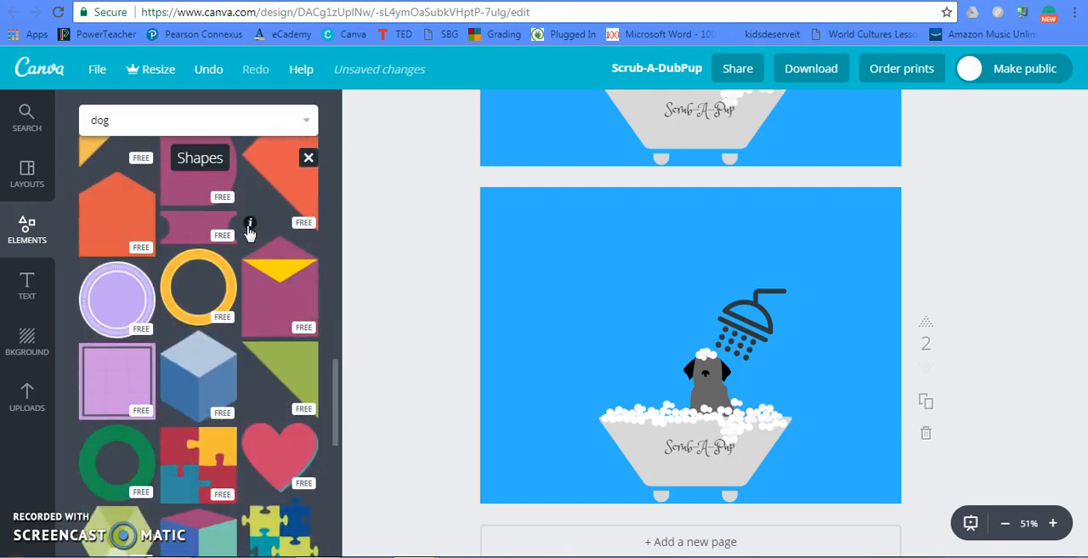
click(119, 452)
drag(790, 243, 610, 425)
drag(637, 460, 659, 492)
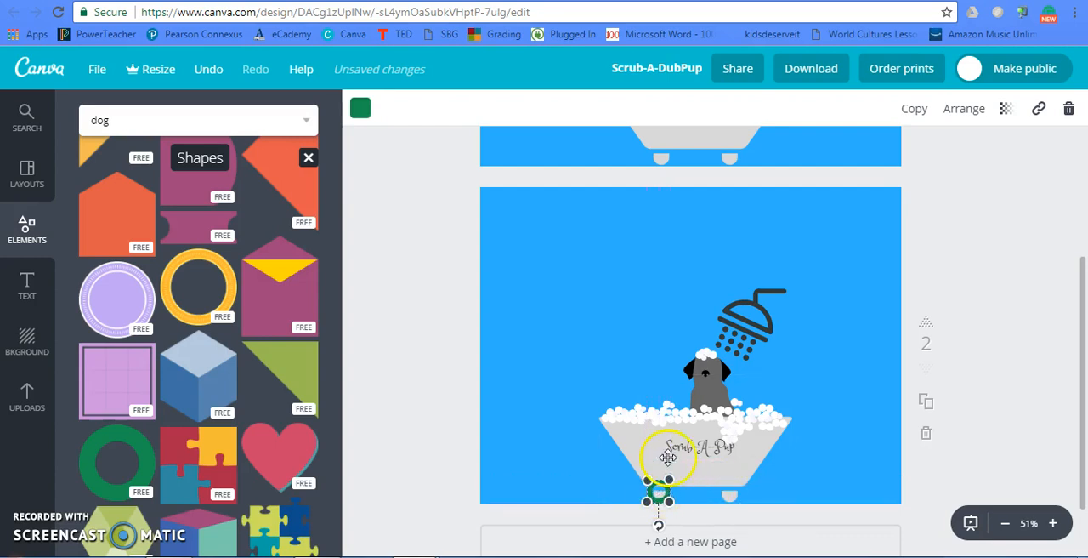
- Recolour the ring on the bathtub's left foot black
click(361, 108)
click(374, 327)
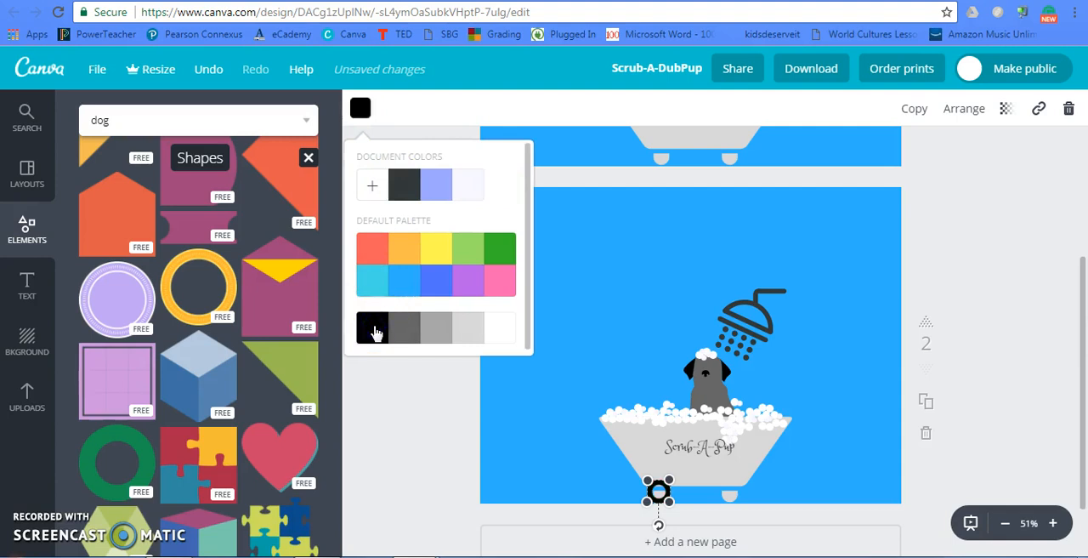
click(872, 459)
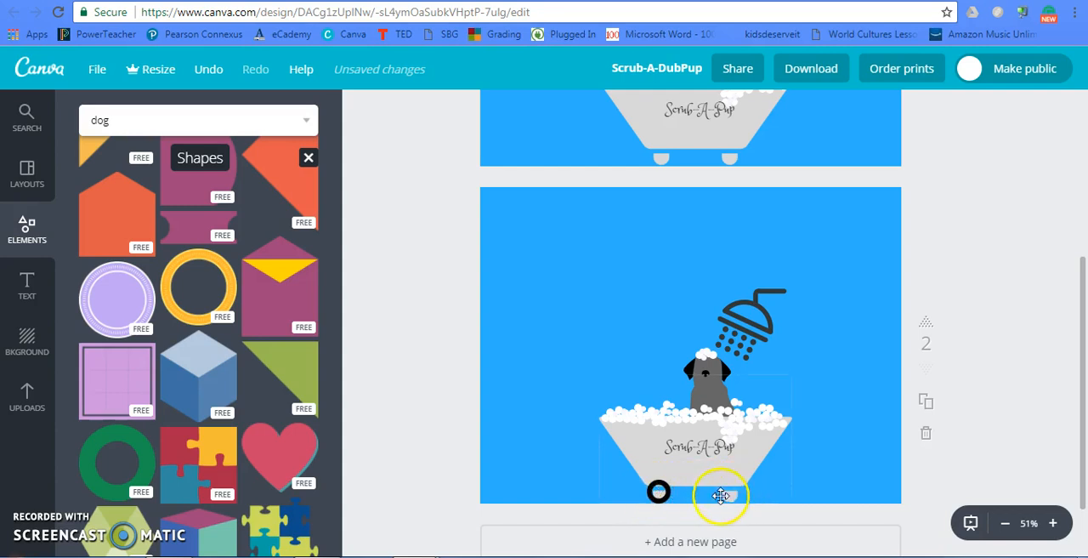
- Move the black ring off the bathtub's left foot and add the rough-edged green square from the Shapes elements
drag(659, 490, 609, 483)
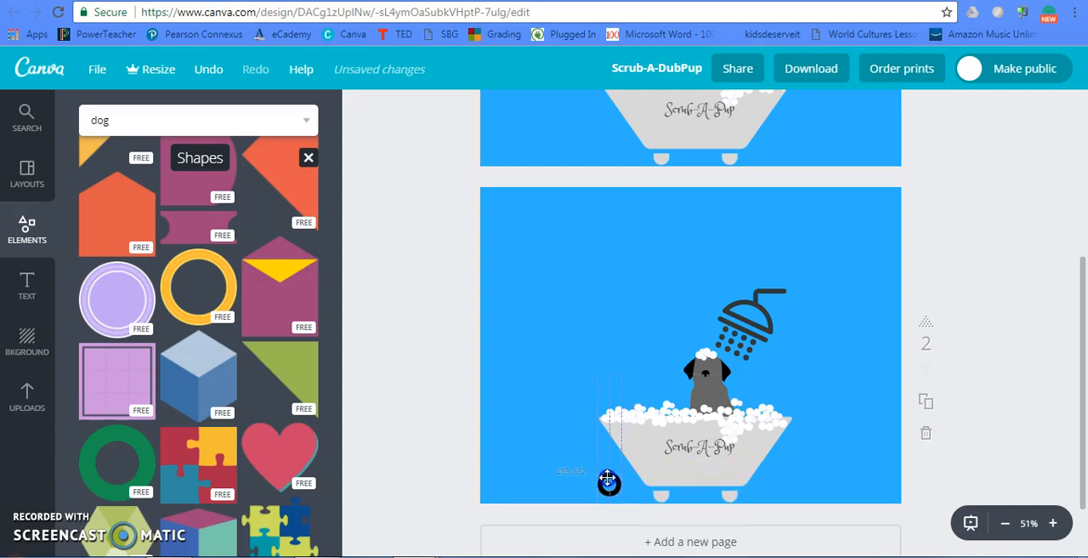
scroll(250, 280, up, 15)
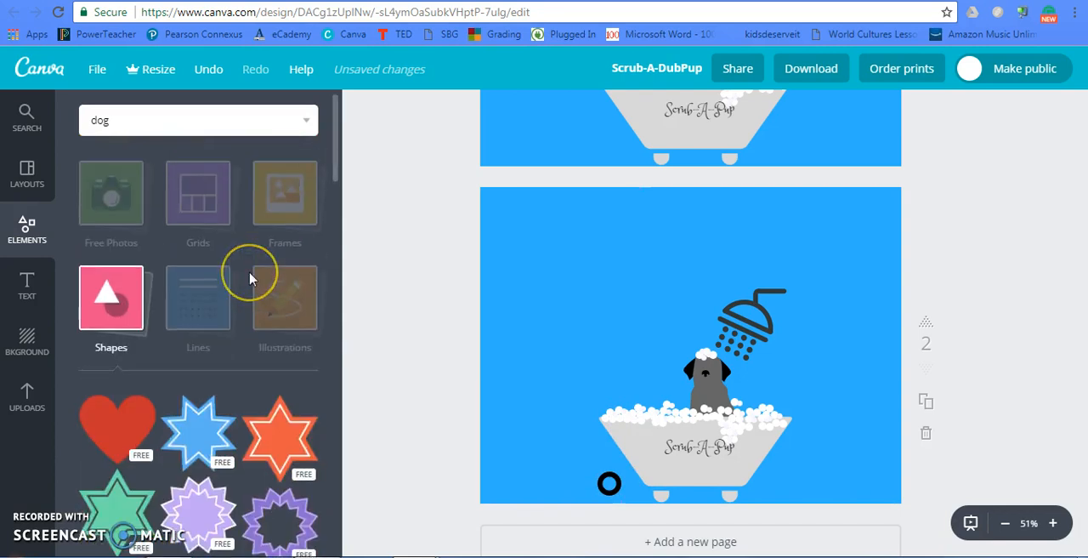
scroll(251, 280, down, 1)
scroll(251, 280, down, 5)
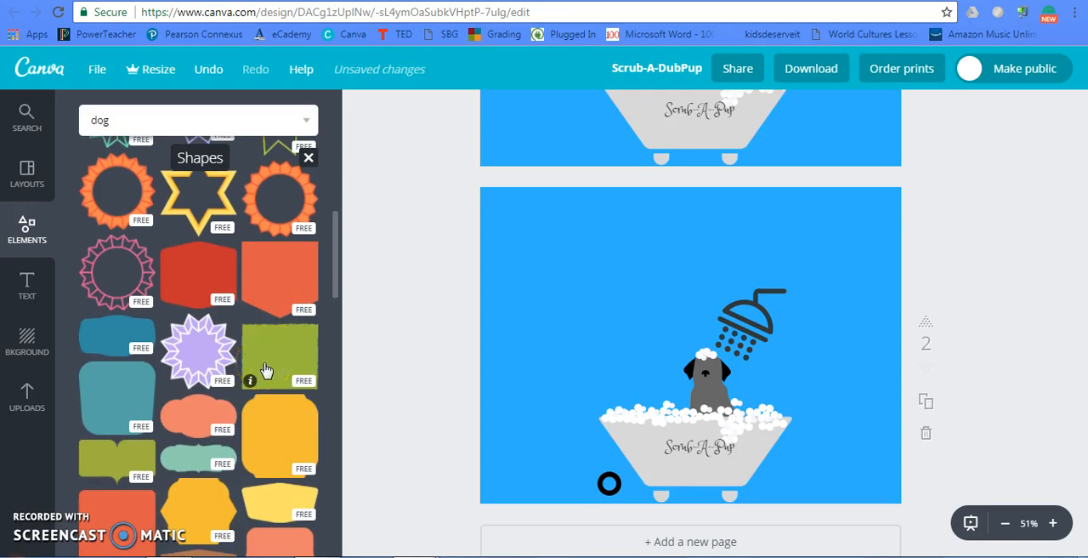
click(264, 369)
- Recolour the green square to the background's blue, shrink it, and cover the bathtub's left foot with it
click(358, 108)
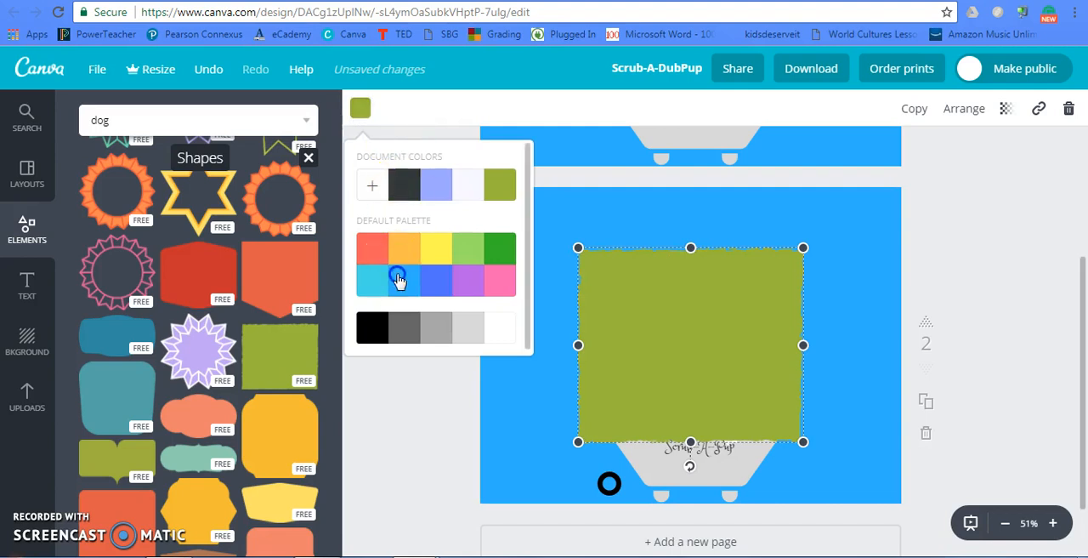
click(400, 281)
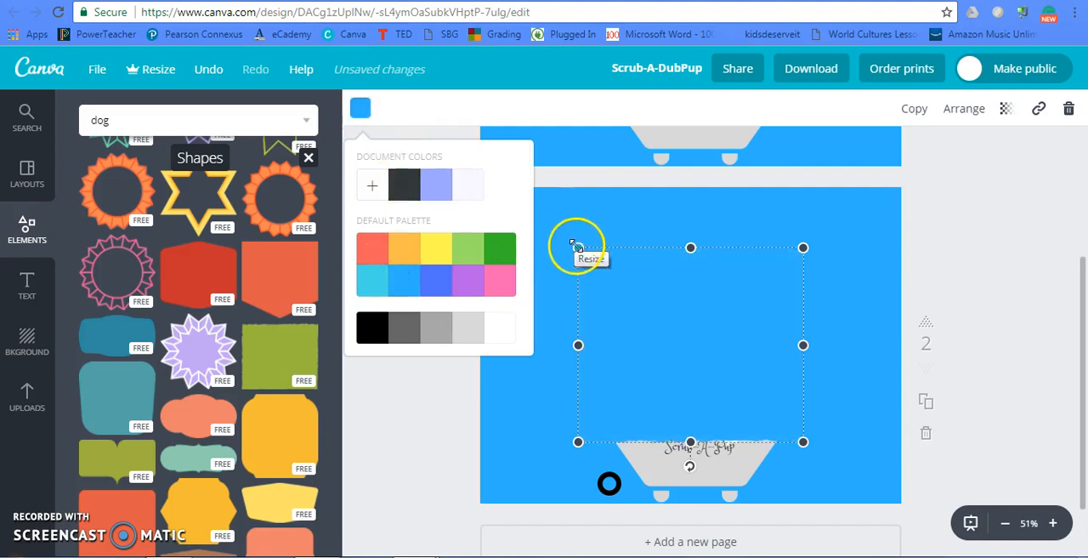
click(612, 267)
drag(612, 267, 660, 491)
drag(840, 482, 649, 490)
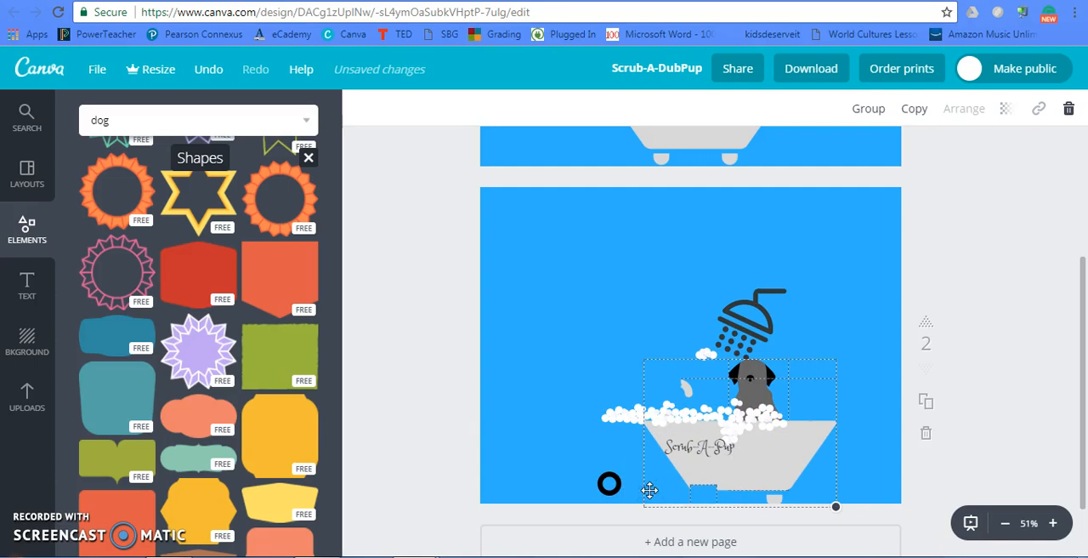
key(ctrl+z)
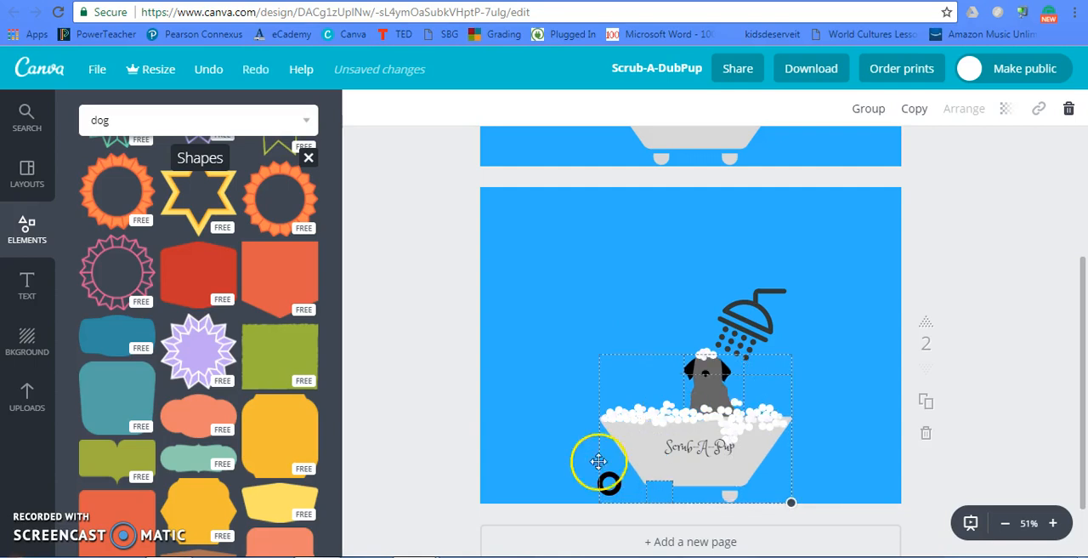
click(535, 451)
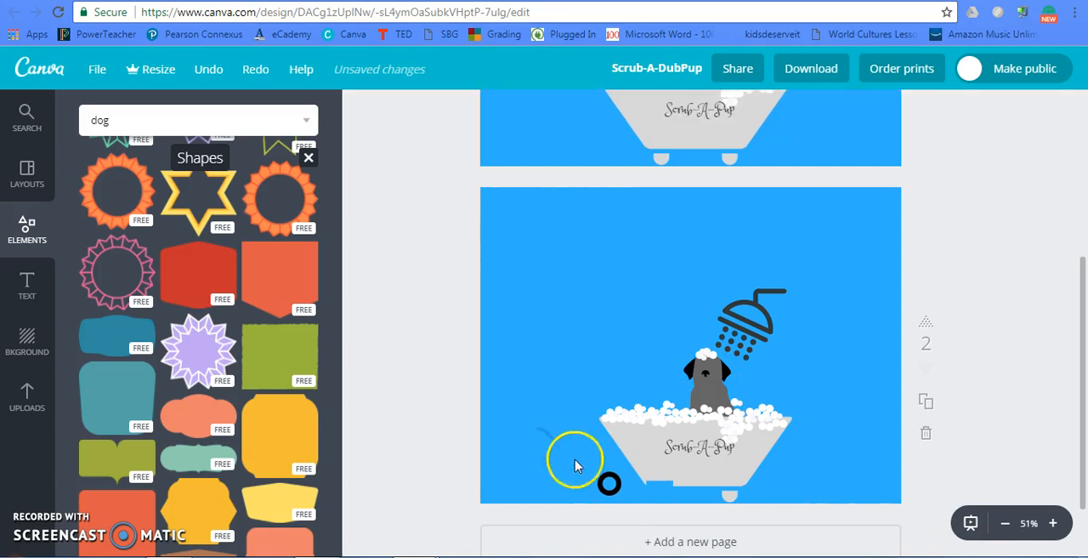
- Move the black ring back over the covered left foot and bring it forward in front of the blue square
click(605, 478)
drag(605, 478, 659, 487)
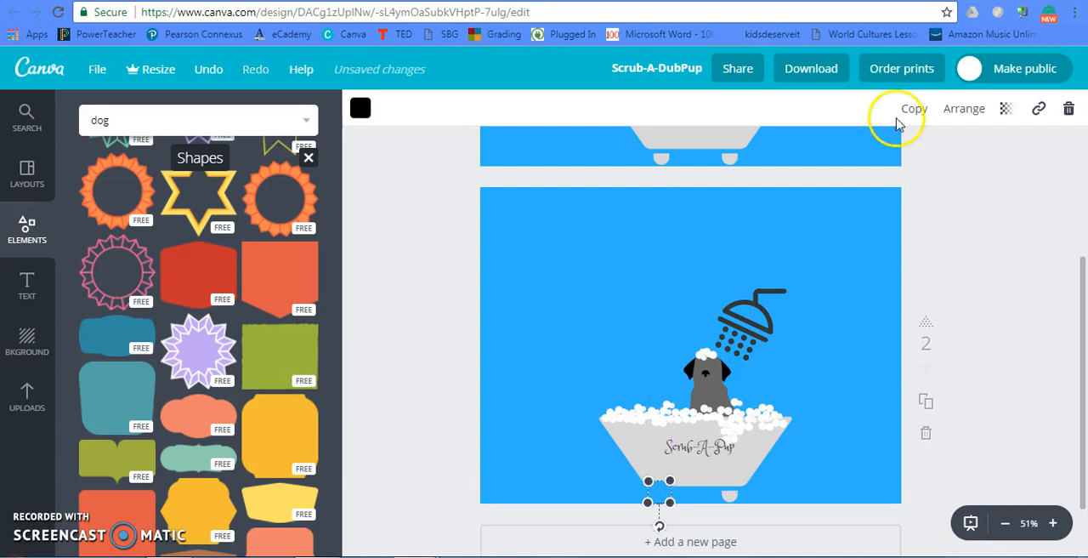
click(956, 111)
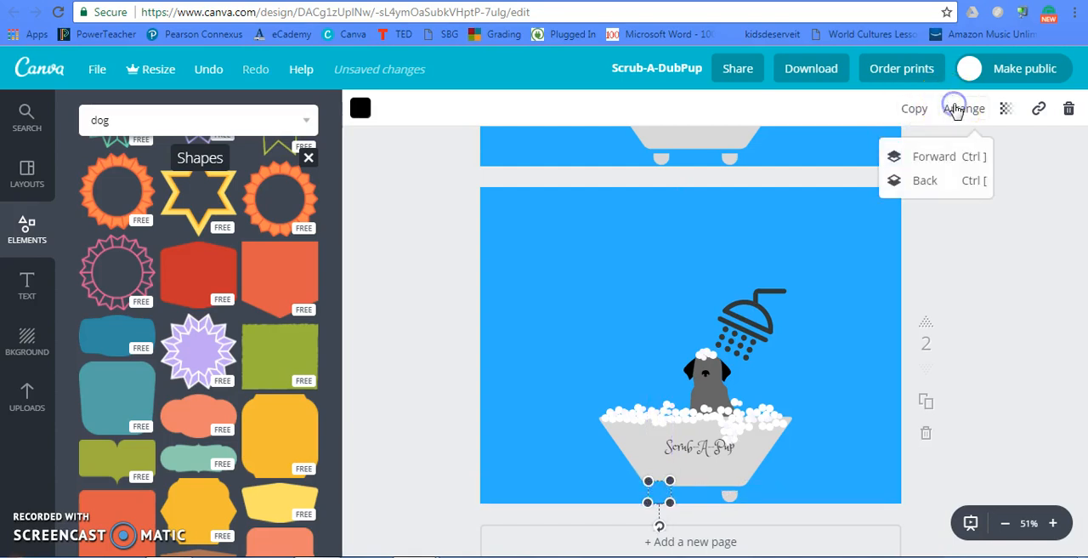
click(935, 156)
click(874, 342)
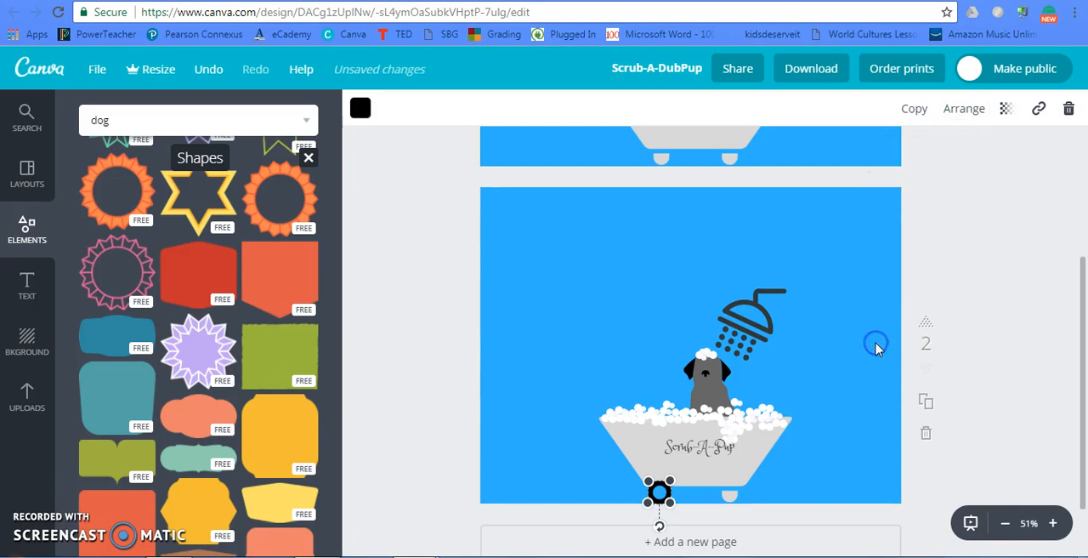
click(831, 362)
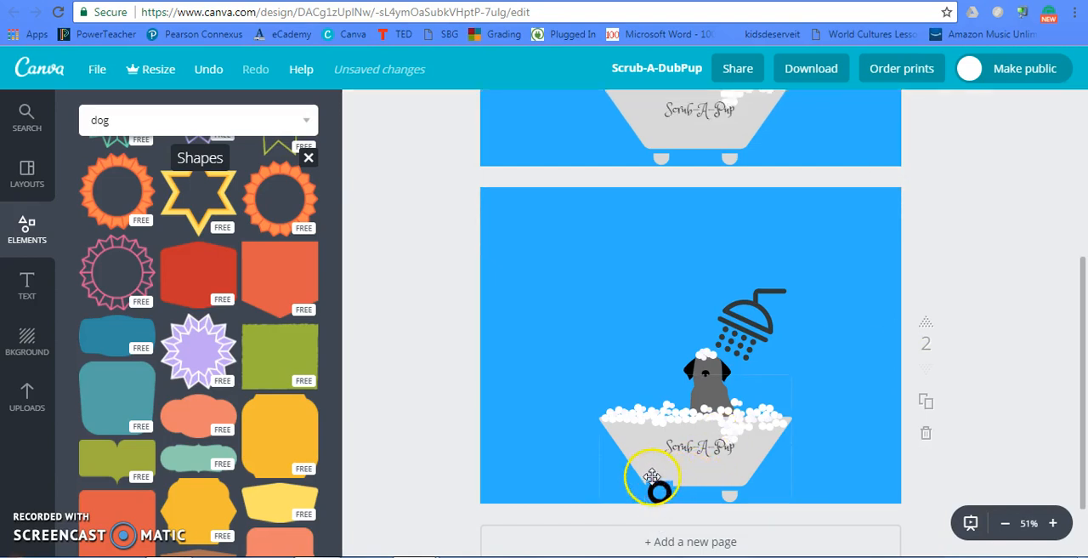
- Move the black ring aside and reposition the blue square so it fully covers the bathtub's left foot
click(649, 484)
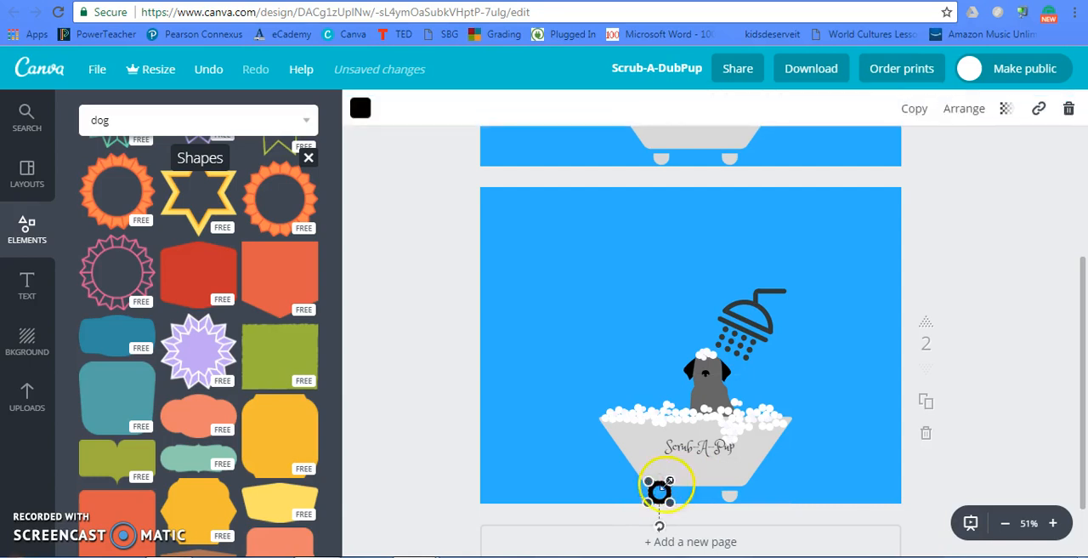
drag(658, 491, 595, 488)
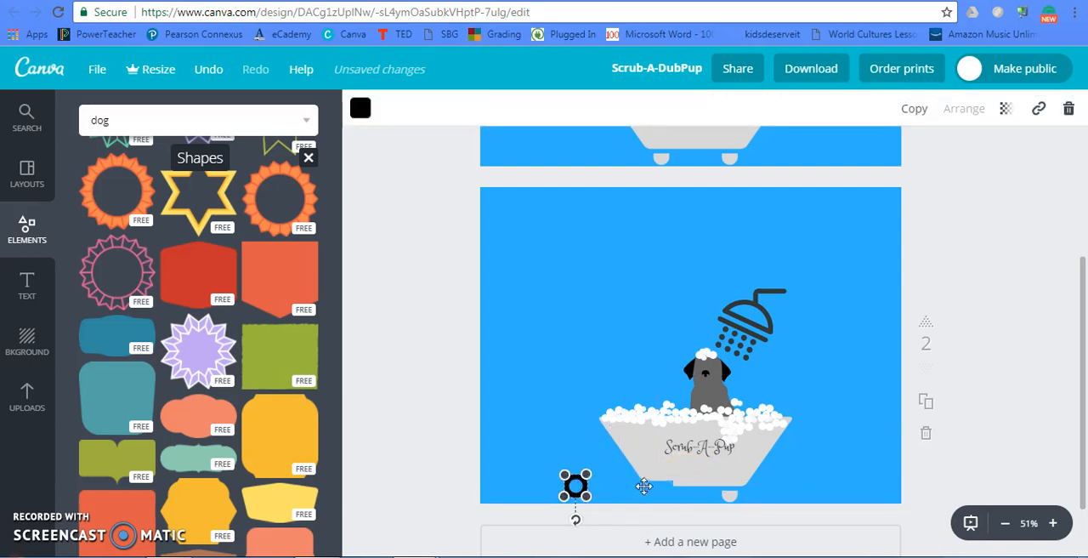
click(663, 492)
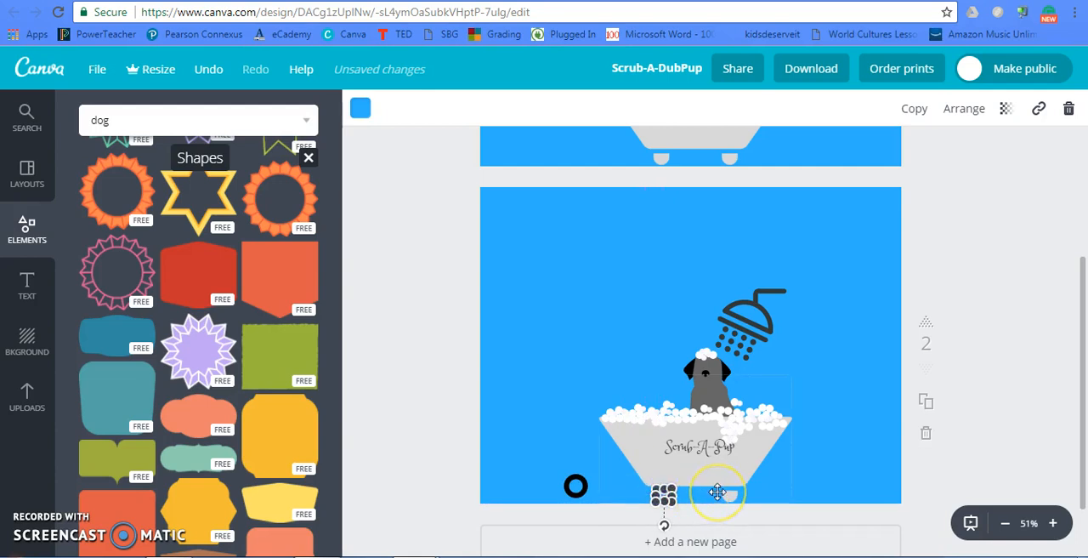
click(518, 351)
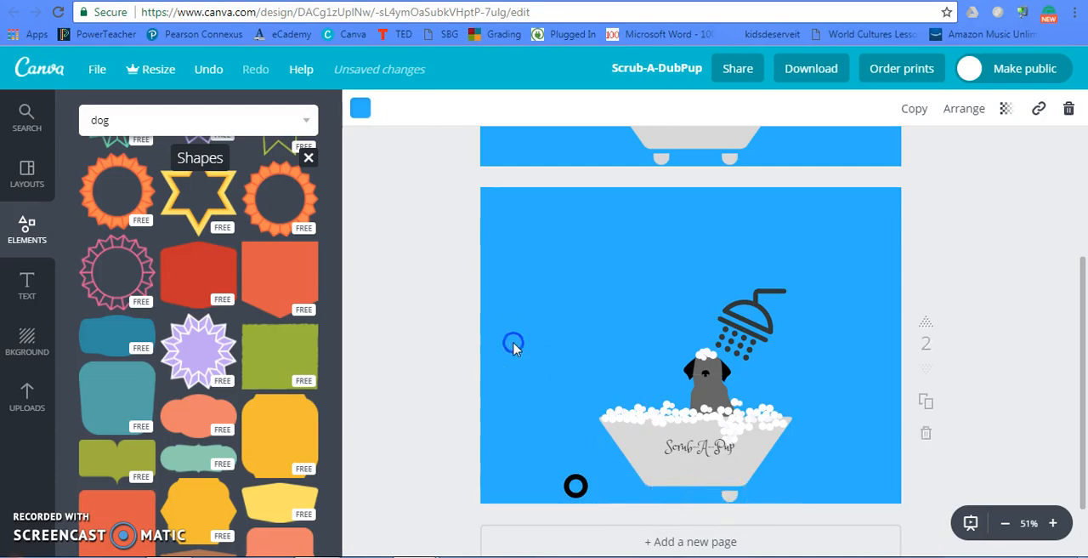
- Move the black ring back under the bathtub's lower-left corner as a wheel
click(575, 484)
drag(575, 485, 653, 490)
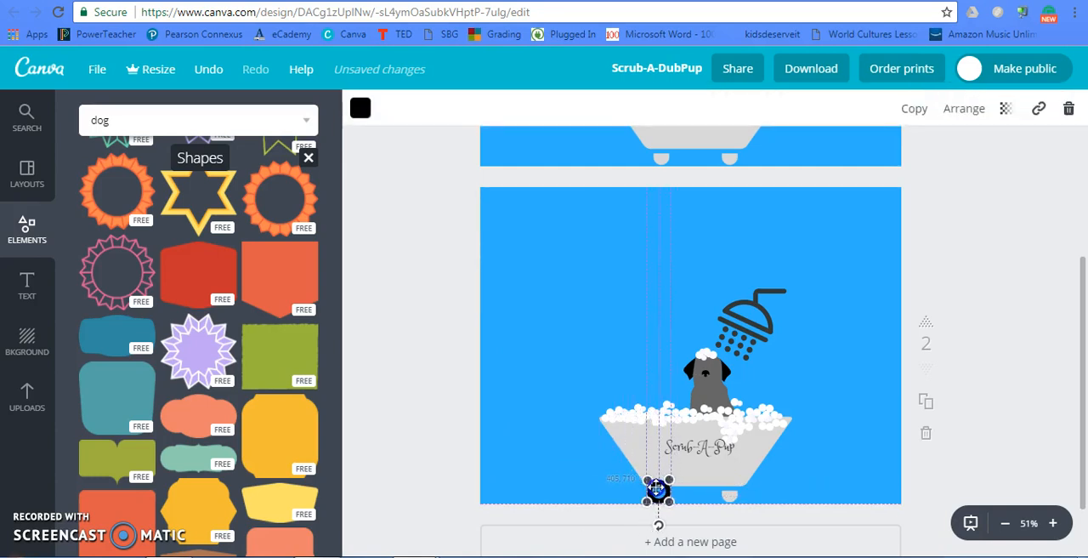
click(544, 445)
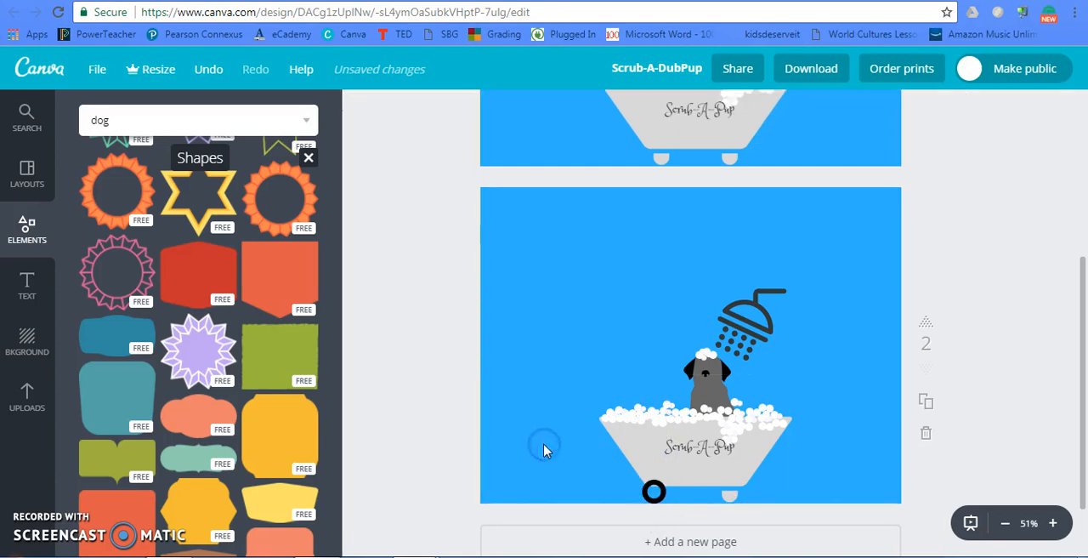
- Duplicate the black ring and set the two rings outside the bathtub's feet, one on each side
click(652, 490)
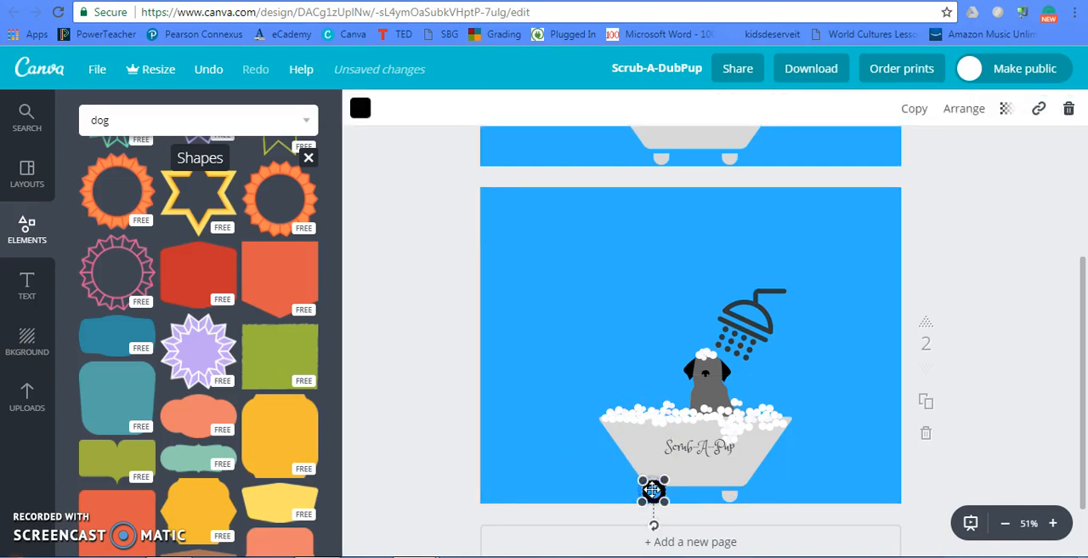
click(919, 113)
drag(662, 498, 780, 492)
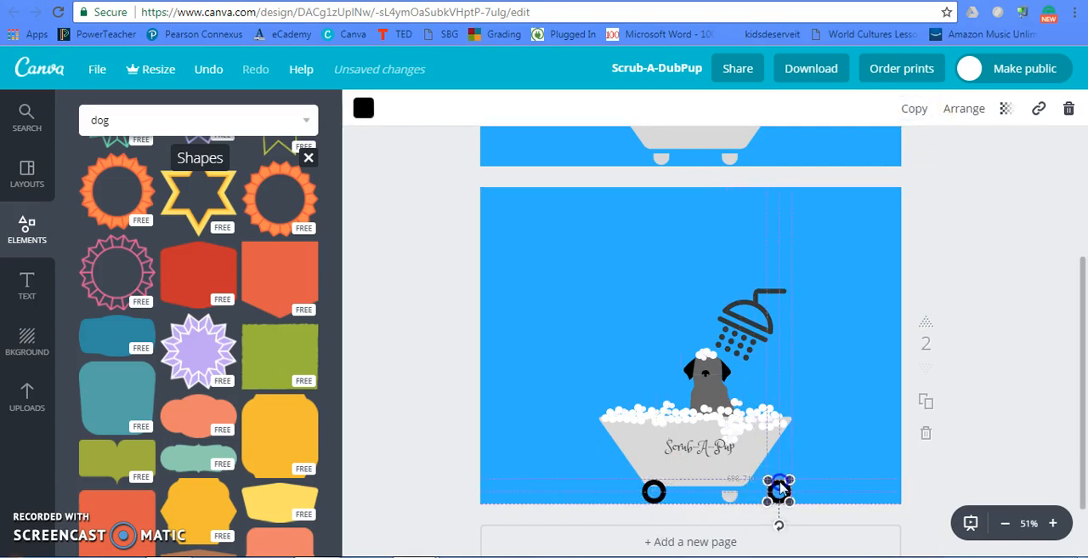
drag(654, 491, 623, 491)
- Duplicate the small blue square and nudge the copy over the bathtub's right foot
click(661, 492)
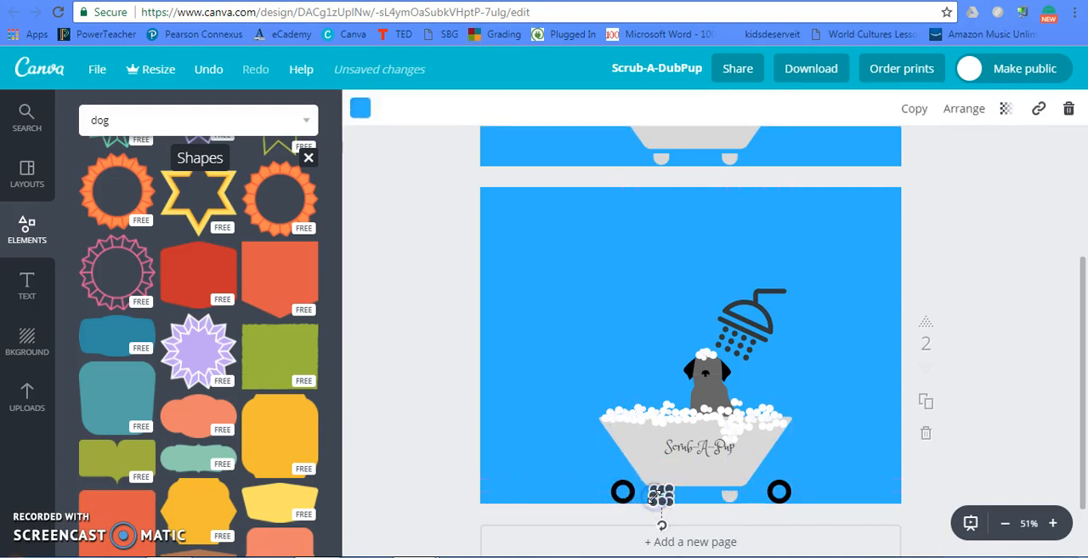
click(911, 109)
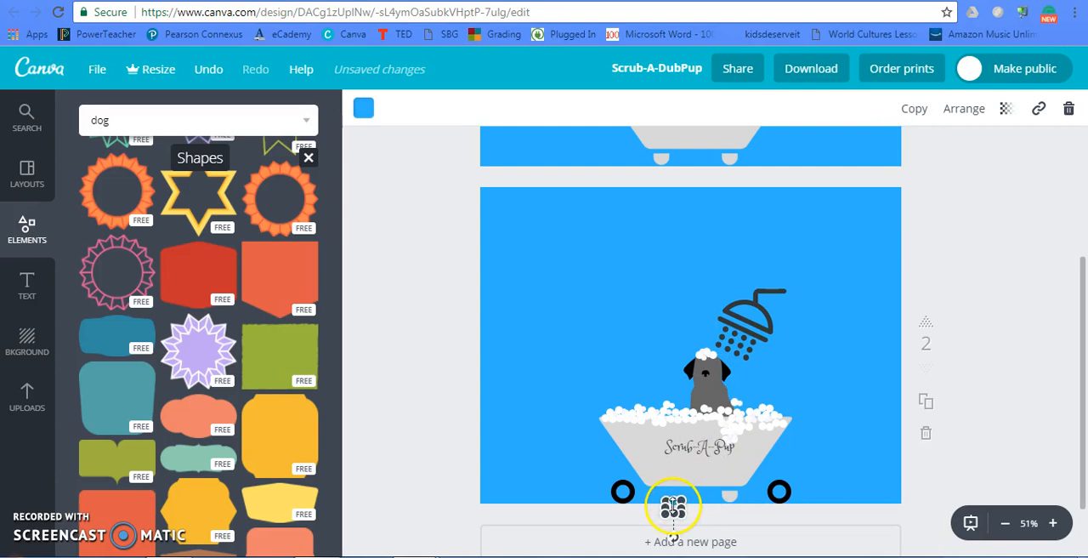
key(Up)
key(Up)
key(Up)
key(Up)
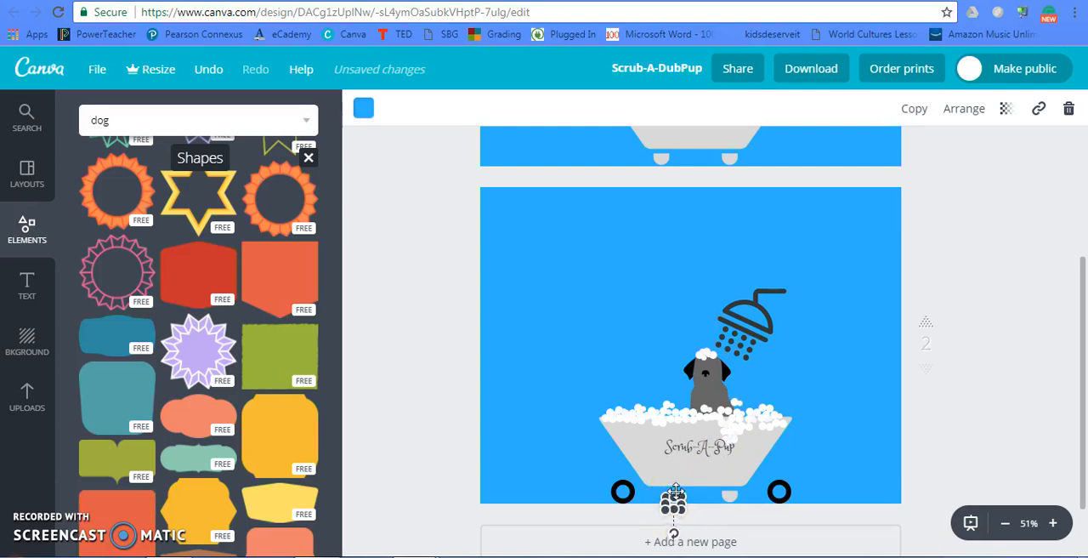
key(Right)
key(Right)
key(Right)
key(Right)
key(Right)
key(Right)
key(Right)
key(Right)
key(Right)
key(Right)
key(Right)
key(Right)
key(Right)
key(Right)
key(Right)
key(Right)
key(Right)
key(Right)
key(Right)
key(Right)
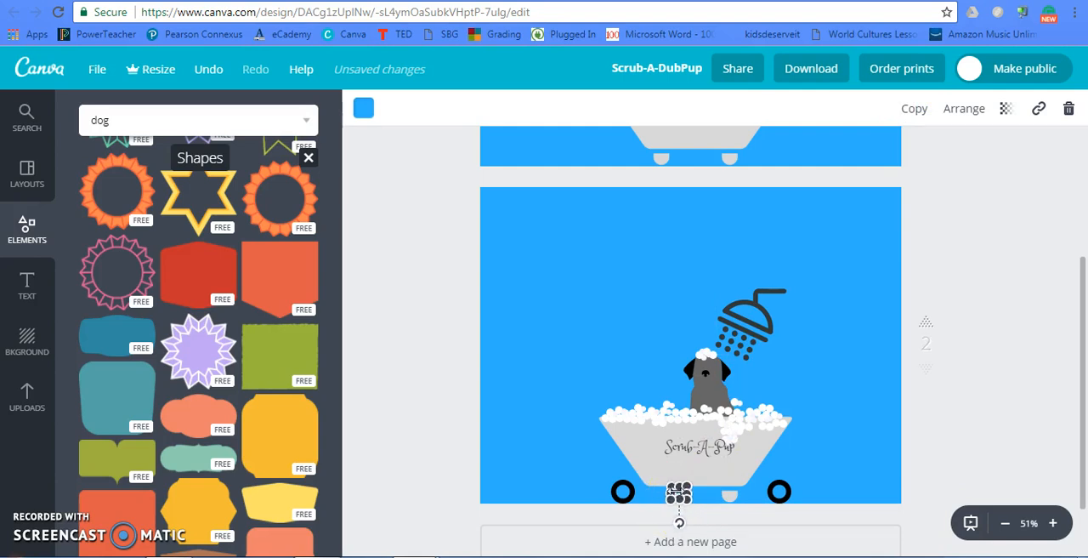
key(Right)
key(Right)
key(Right)
key(Right)
key(Right)
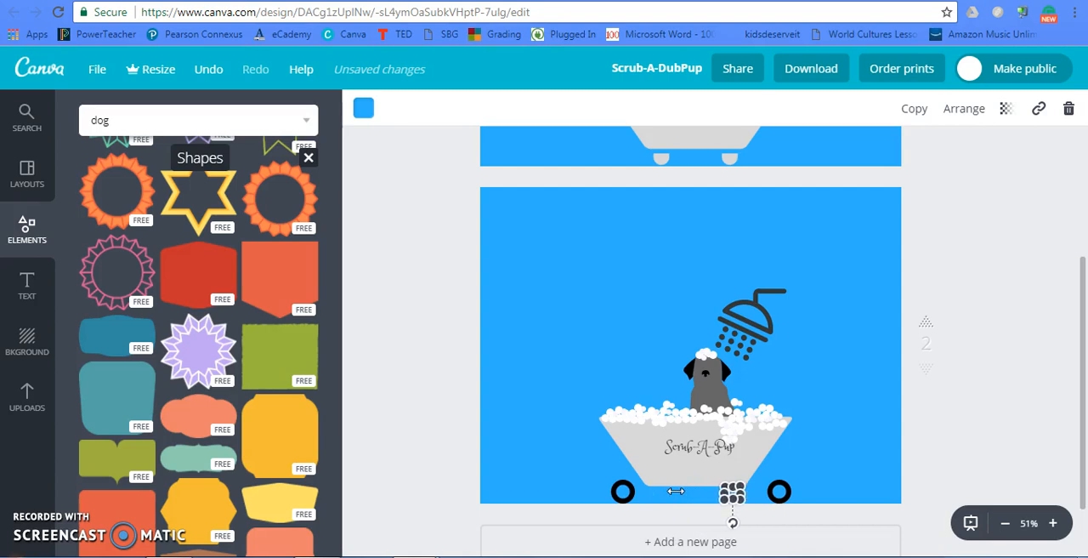
click(829, 438)
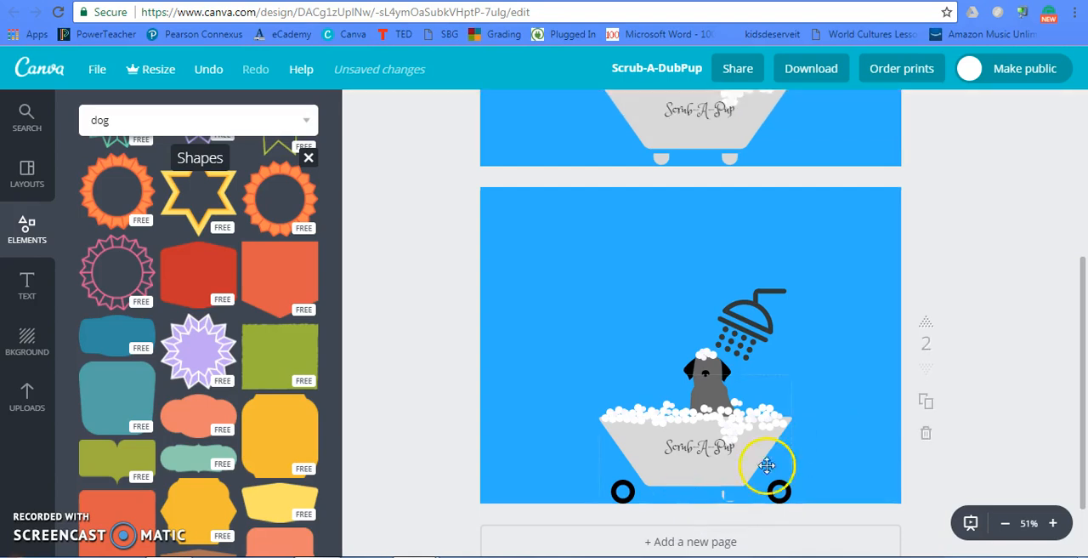
- Shift the copied blue square slightly left to cover the remaining edge of the bathtub's right foot
click(735, 499)
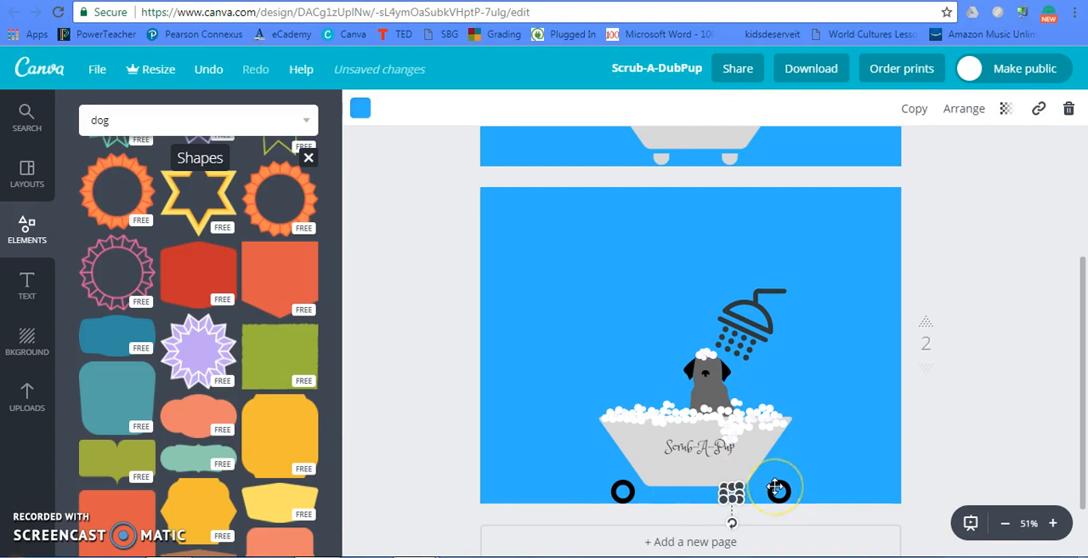
right_click(889, 371)
click(842, 408)
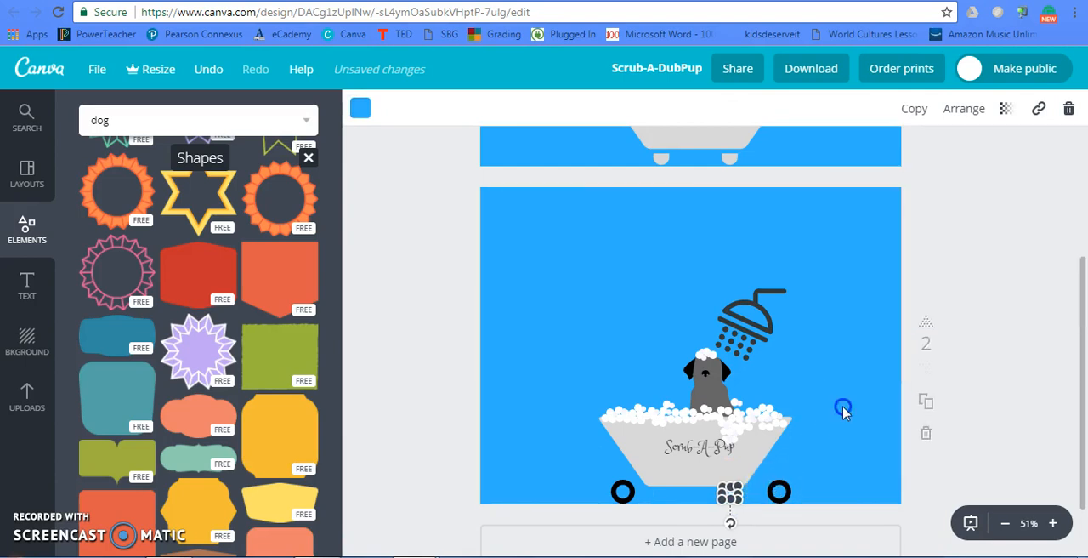
click(843, 408)
- Move the left ring under the bathtub's lower-left corner and the right ring over the covered right foot
click(736, 492)
drag(731, 491, 649, 486)
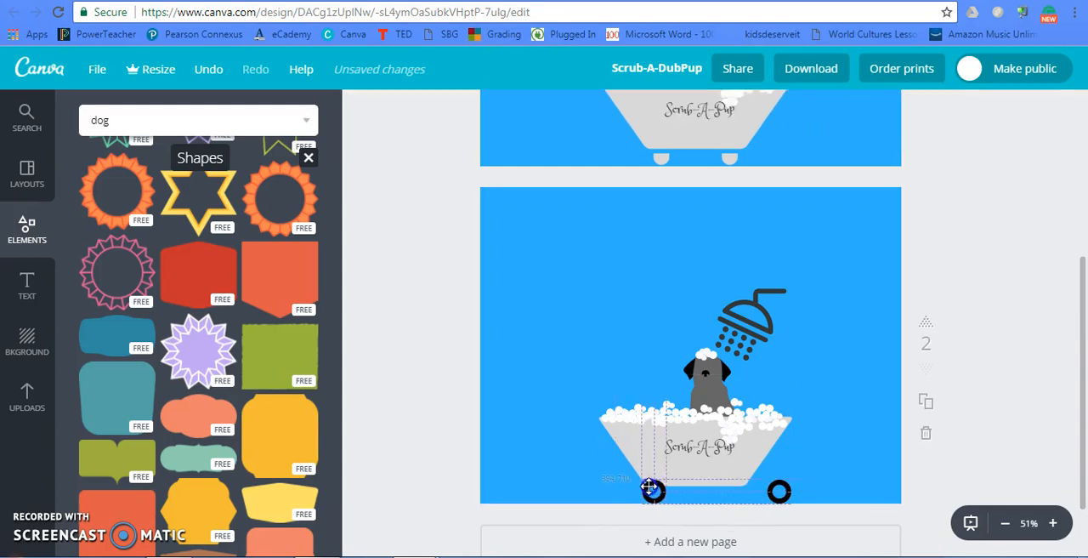
drag(778, 490, 748, 487)
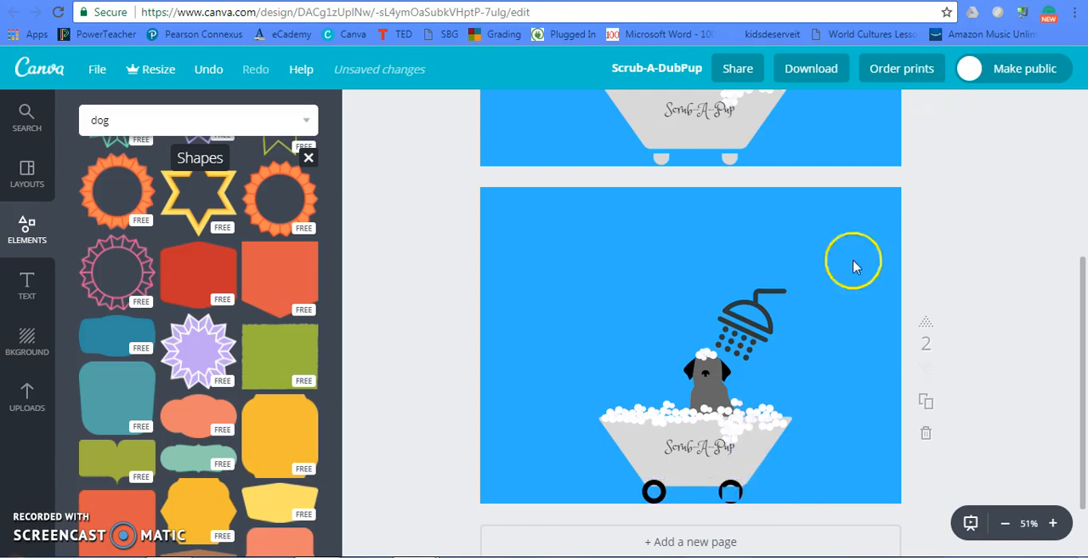
- Bring the right ring in front of the blue square and nudge it slightly right under the bathtub's corner
click(733, 488)
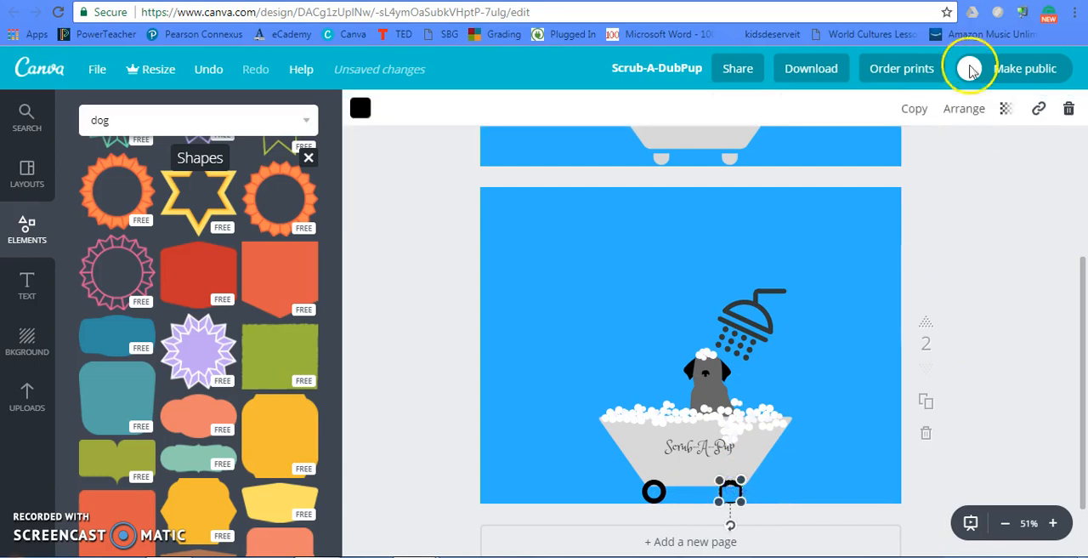
click(959, 104)
click(940, 156)
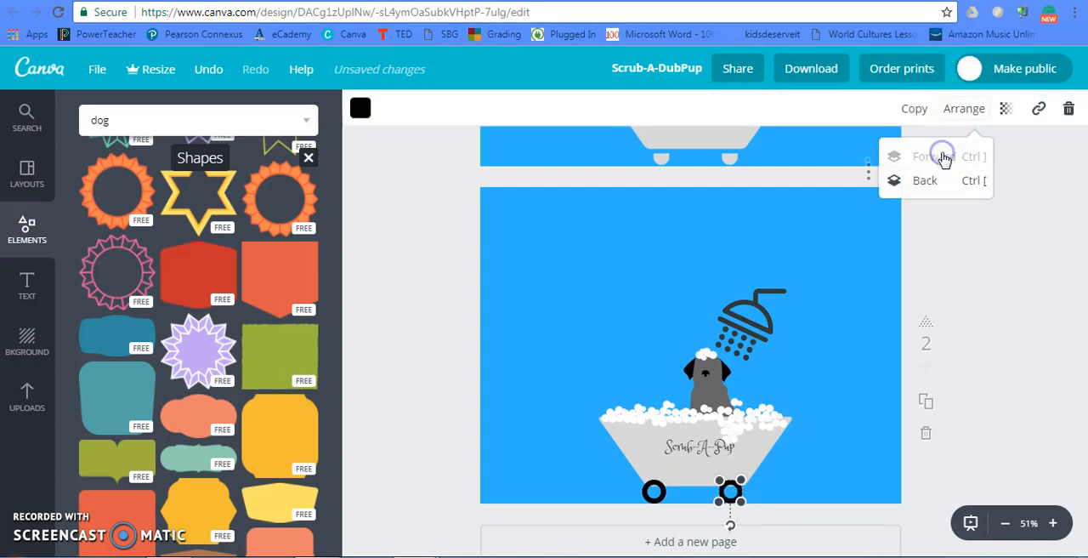
key(Right)
key(Right)
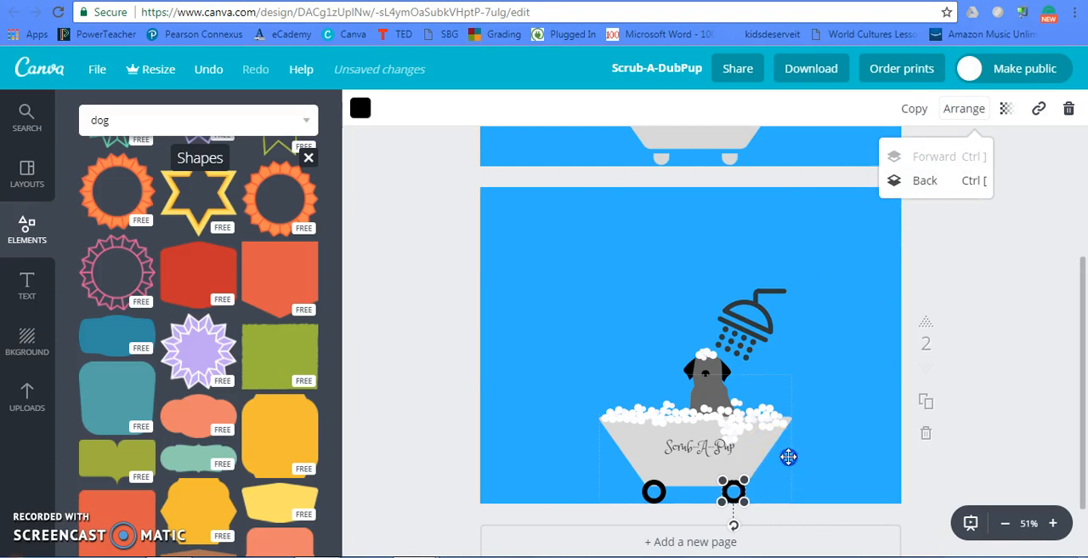
click(786, 455)
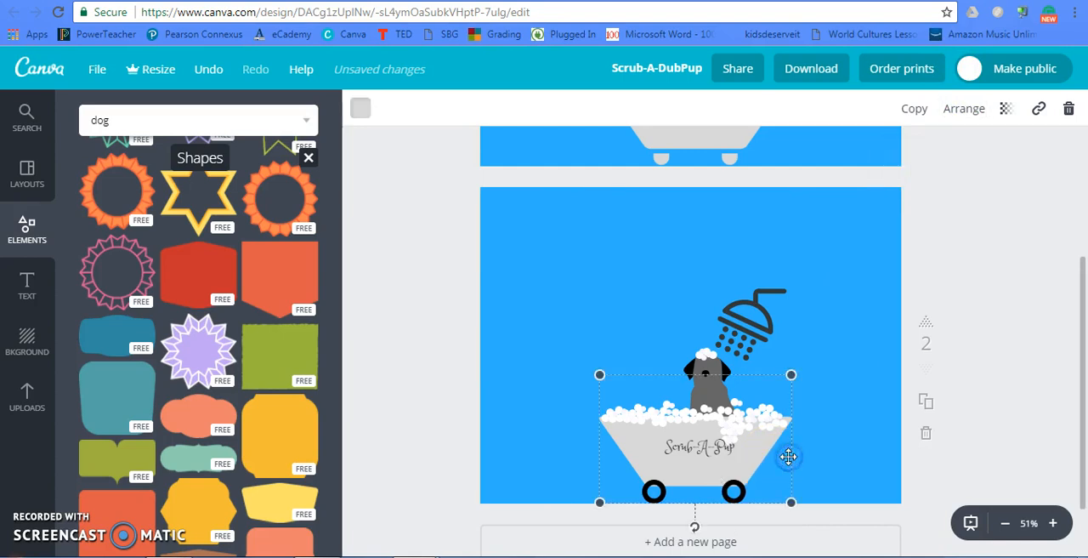
click(729, 489)
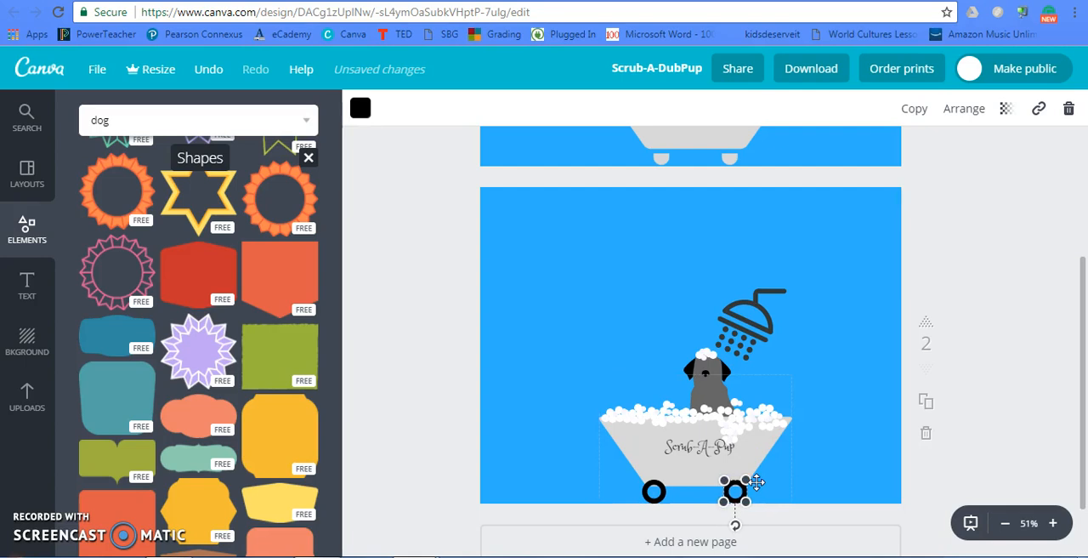
click(821, 452)
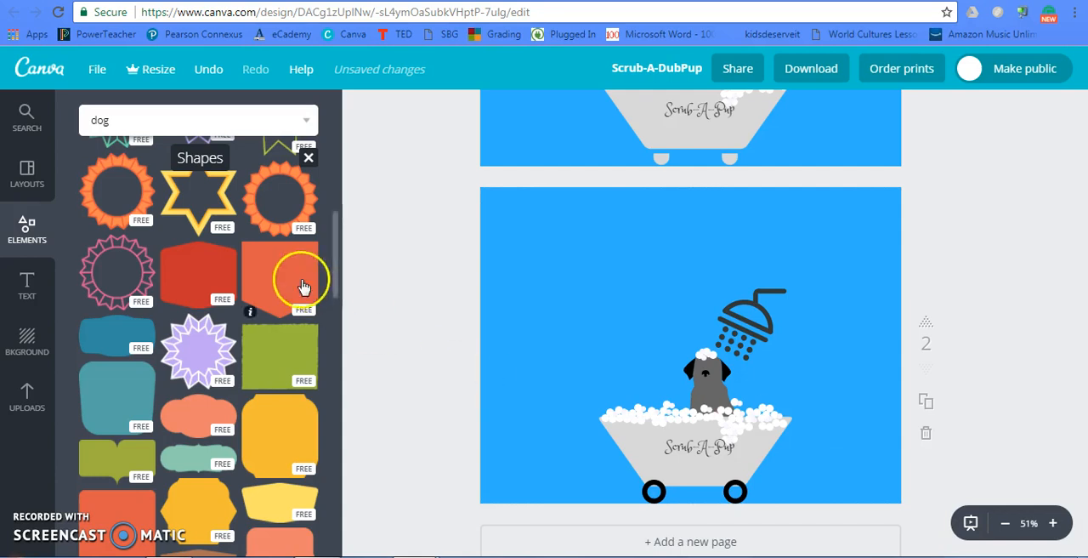
- Leave the Shapes collection, clear the "dog" search text, and return to the element categories
scroll(181, 219, up, 1)
scroll(182, 220, up, 6)
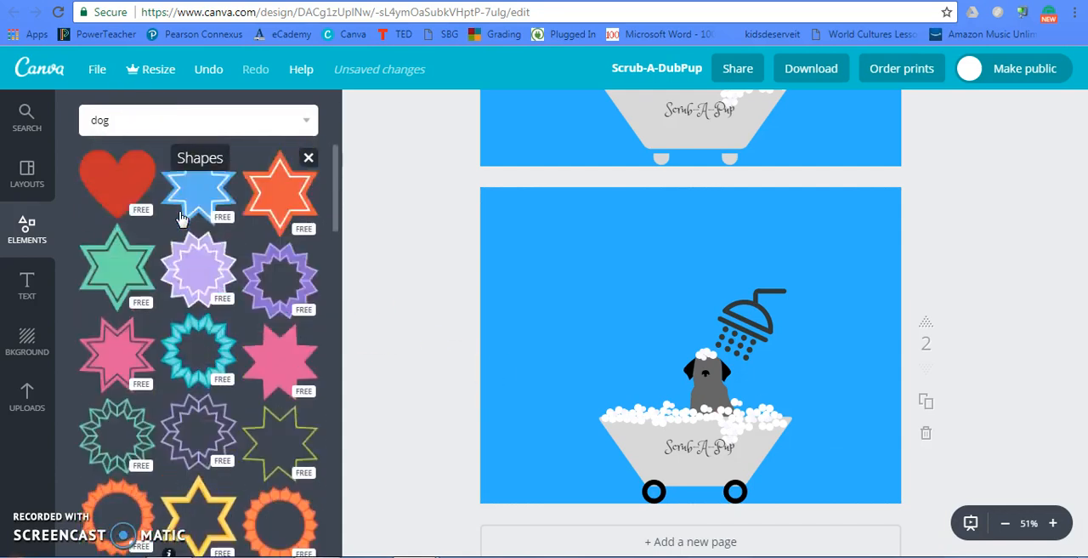
scroll(181, 218, down, 2)
click(180, 211)
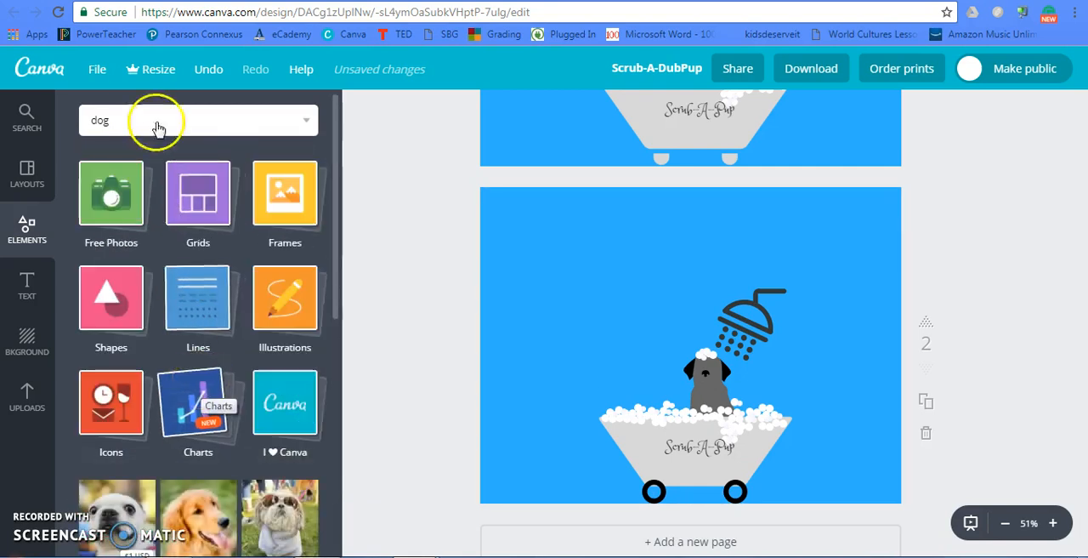
click(122, 121)
key(BackSpace)
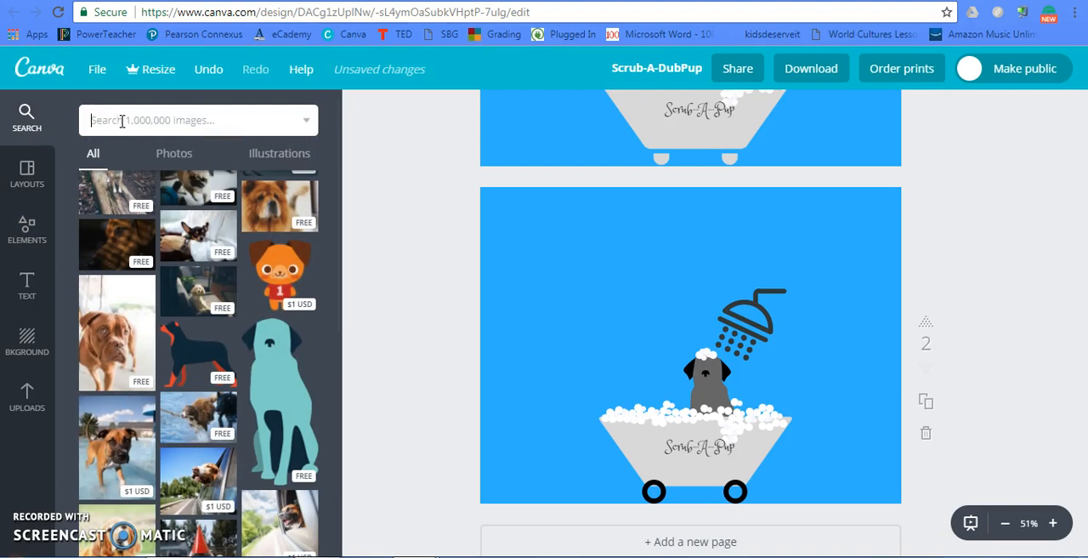
click(17, 240)
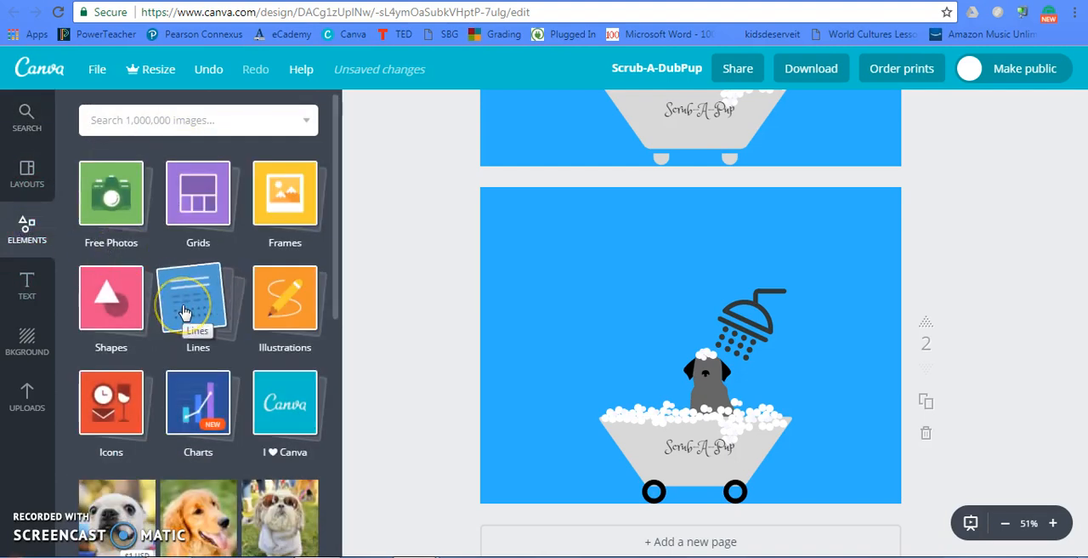
- Add the thin tapered green arrow from the Lines collection to the second page
click(184, 311)
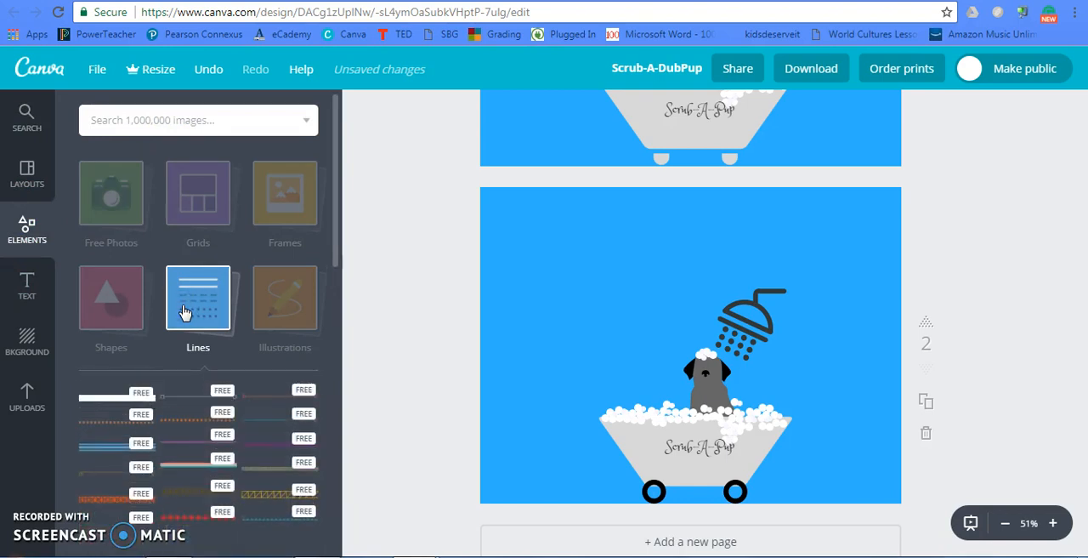
click(219, 320)
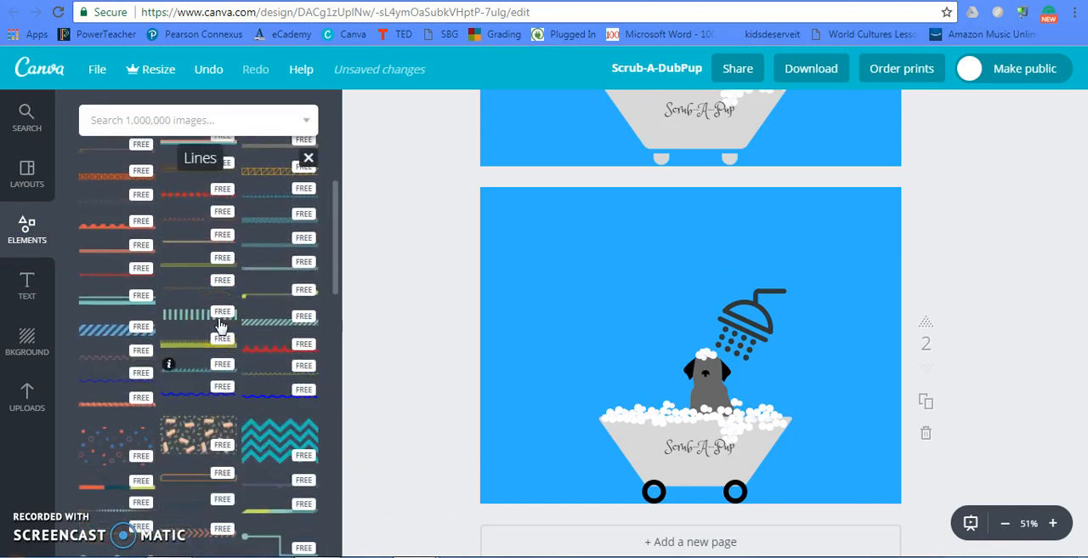
click(196, 262)
scroll(196, 262, down, 3)
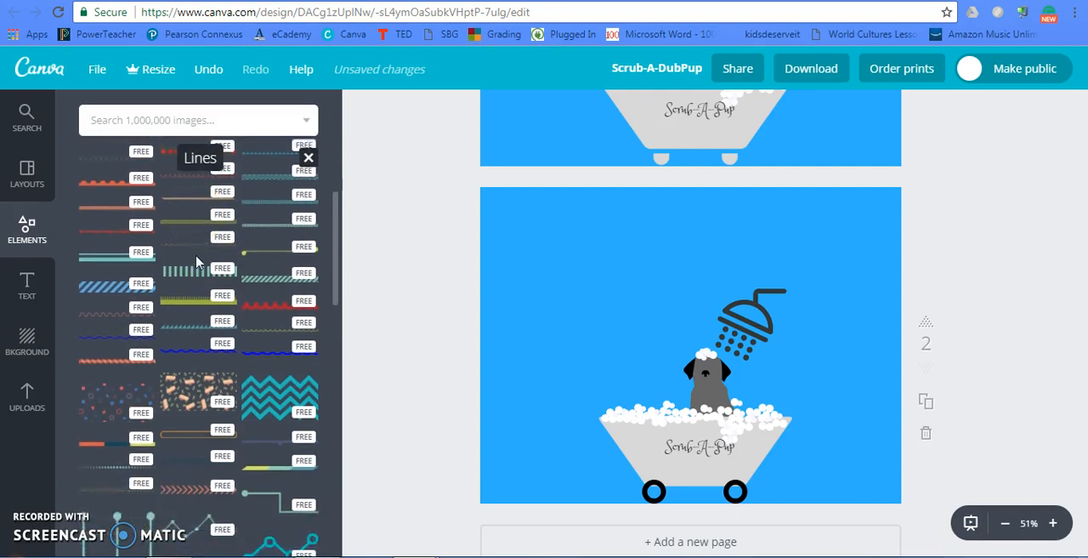
scroll(200, 266, down, 2)
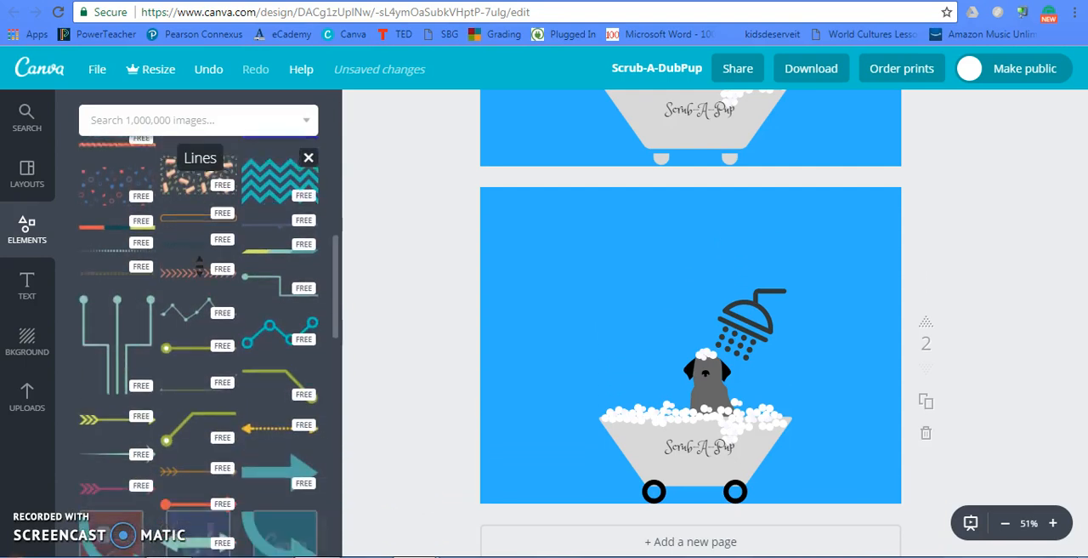
scroll(199, 266, down, 3)
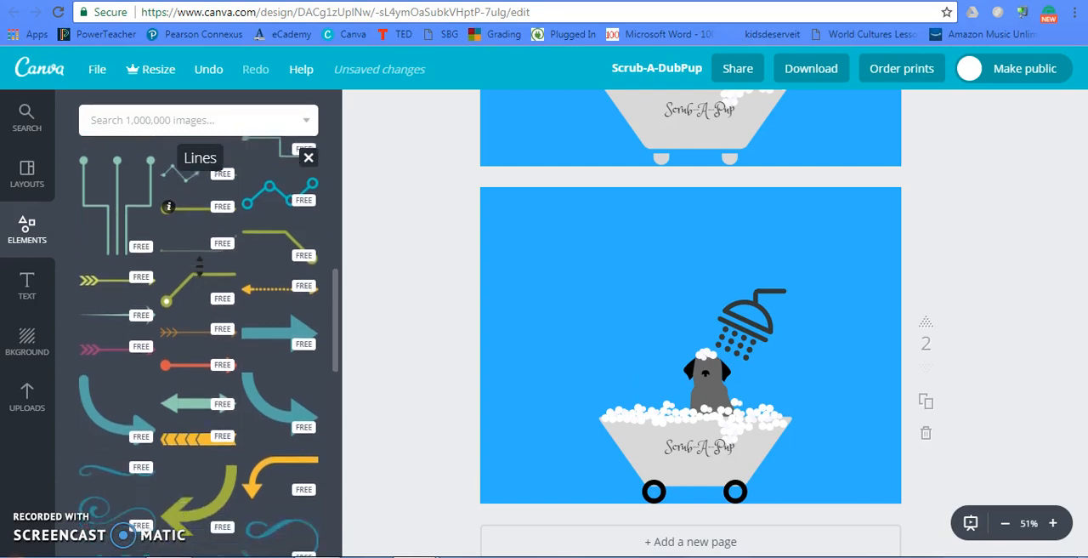
scroll(199, 266, down, 1)
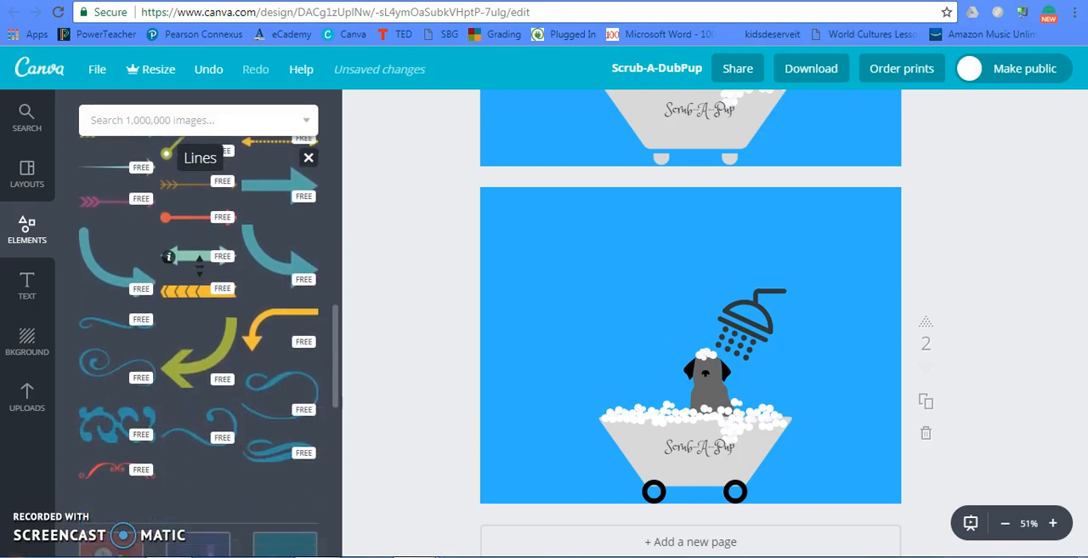
scroll(200, 266, up, 3)
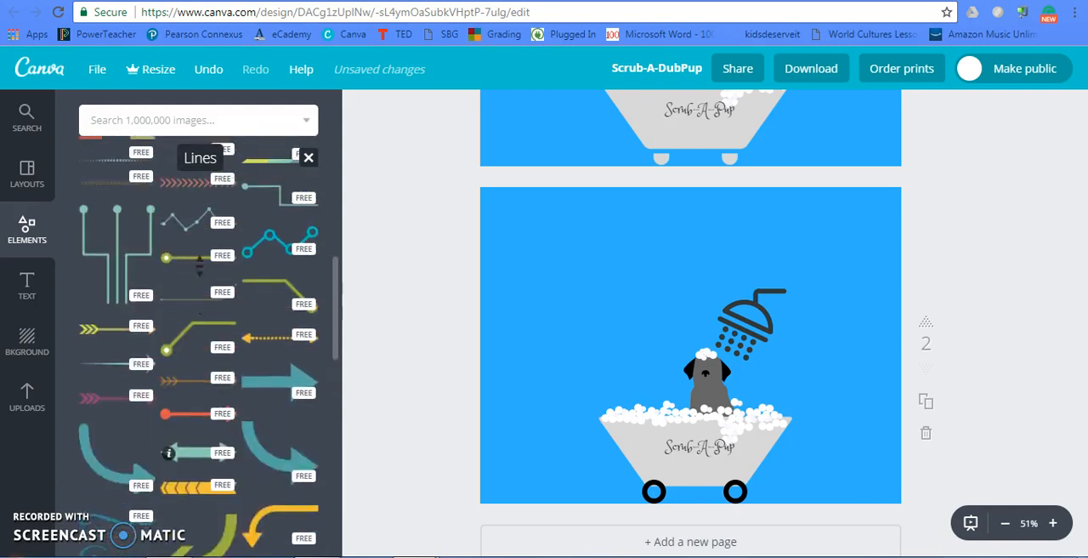
scroll(199, 267, up, 1)
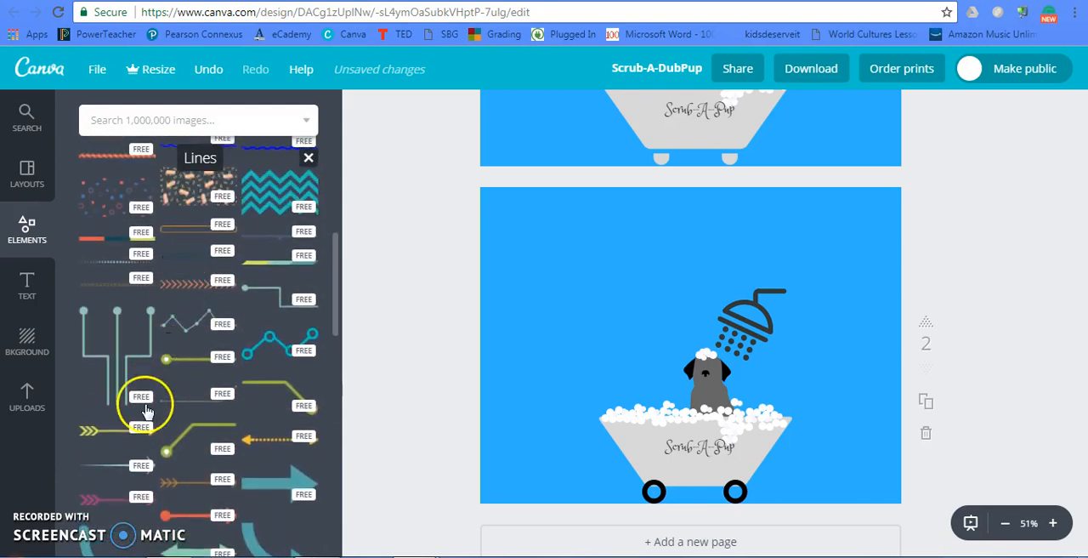
click(114, 467)
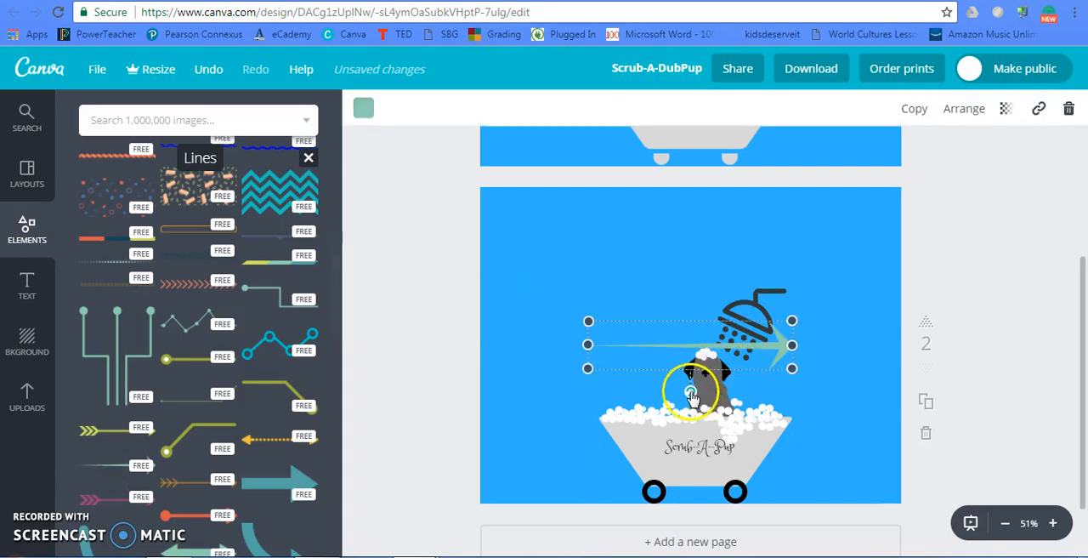
- Rotate the arrow to point left, shorten it, and place its head over the bathtub's right side
drag(690, 391, 690, 293)
click(674, 343)
drag(746, 374, 762, 437)
drag(891, 443, 863, 443)
click(697, 419)
drag(697, 419, 768, 437)
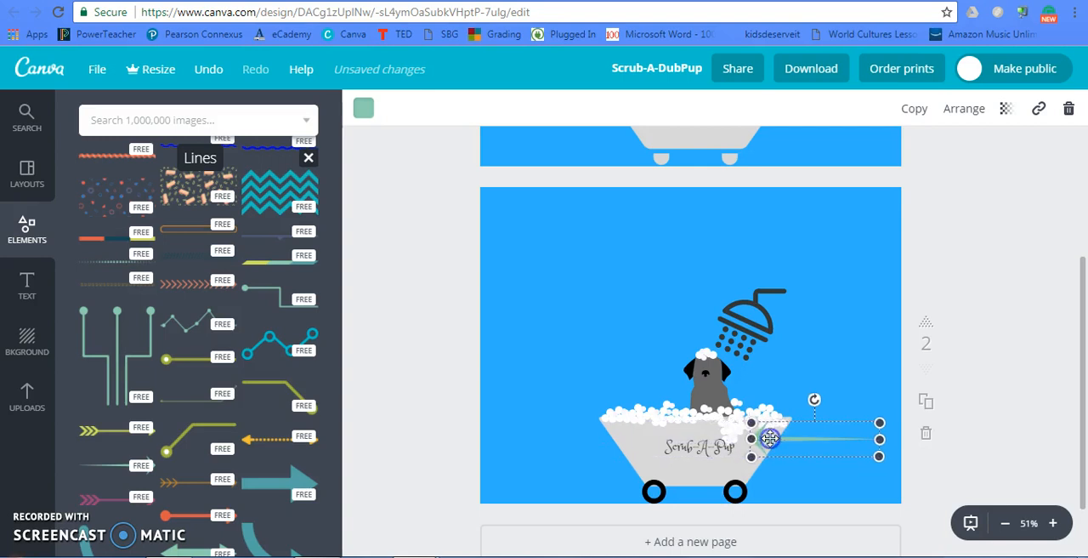
- Send the arrow backward until its head is hidden behind the bathtub
click(958, 109)
click(924, 182)
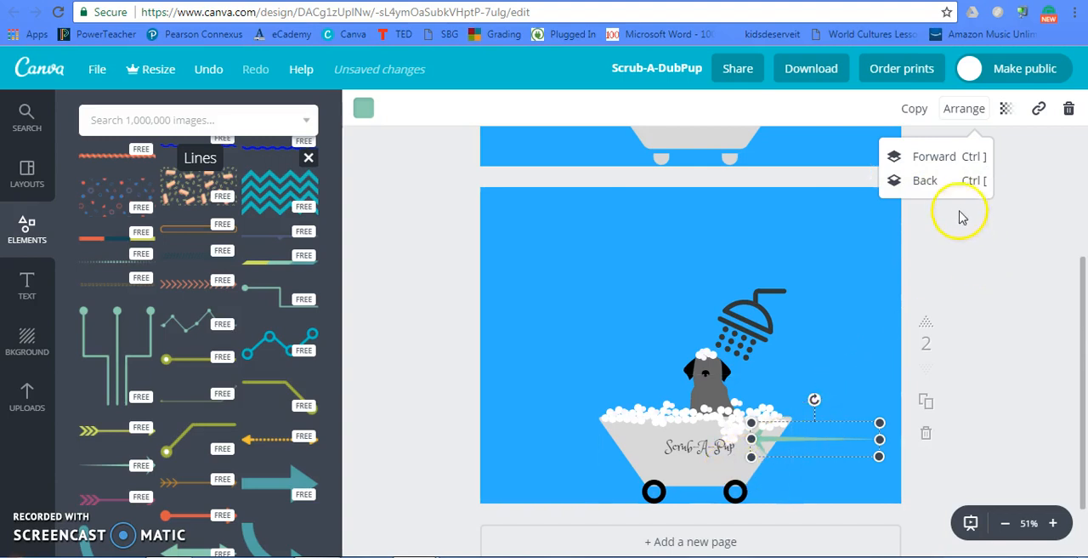
click(932, 183)
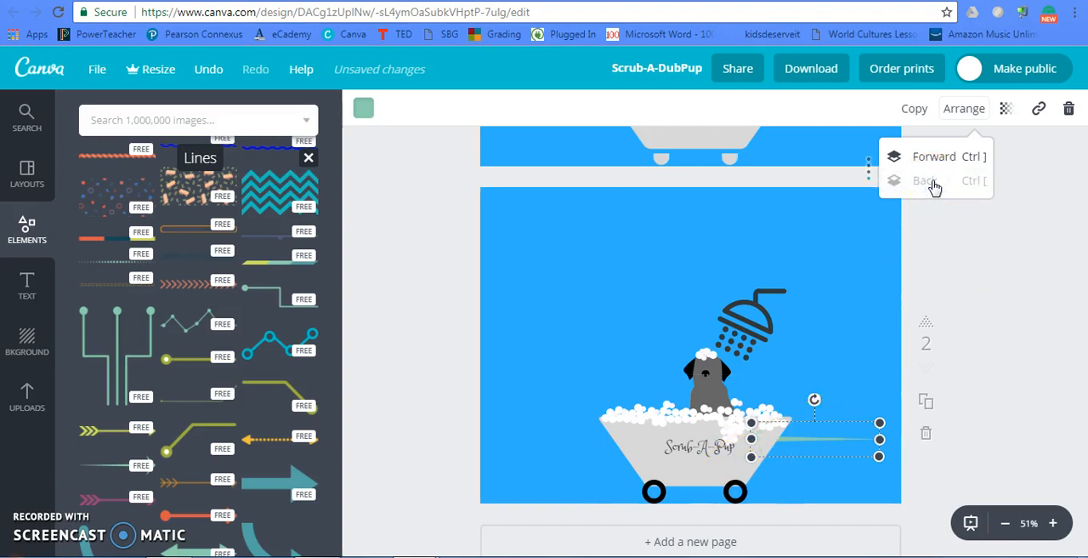
click(832, 376)
click(980, 333)
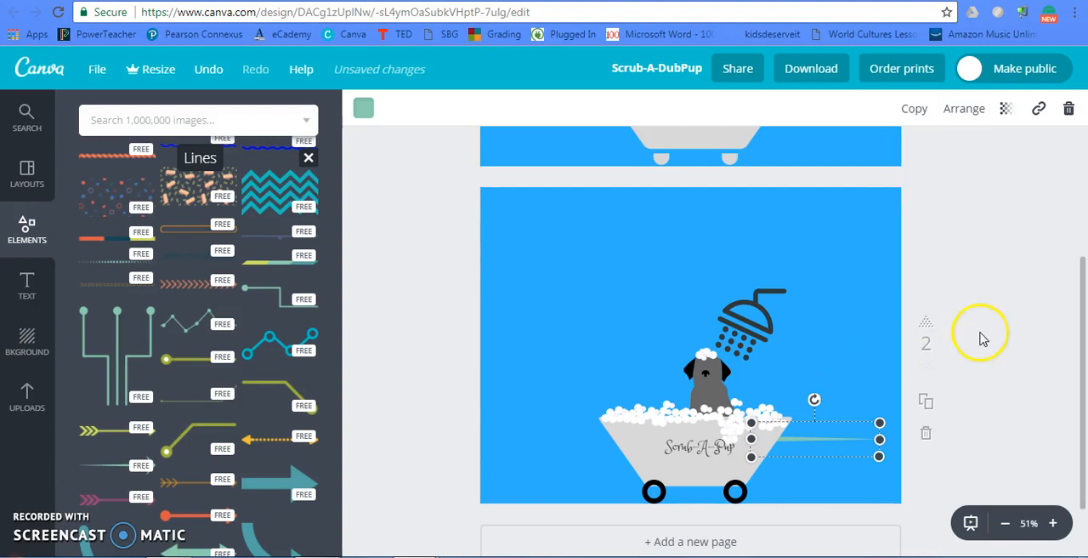
- Copy the arrow just below the original and lengthen the copy at both ends
click(796, 439)
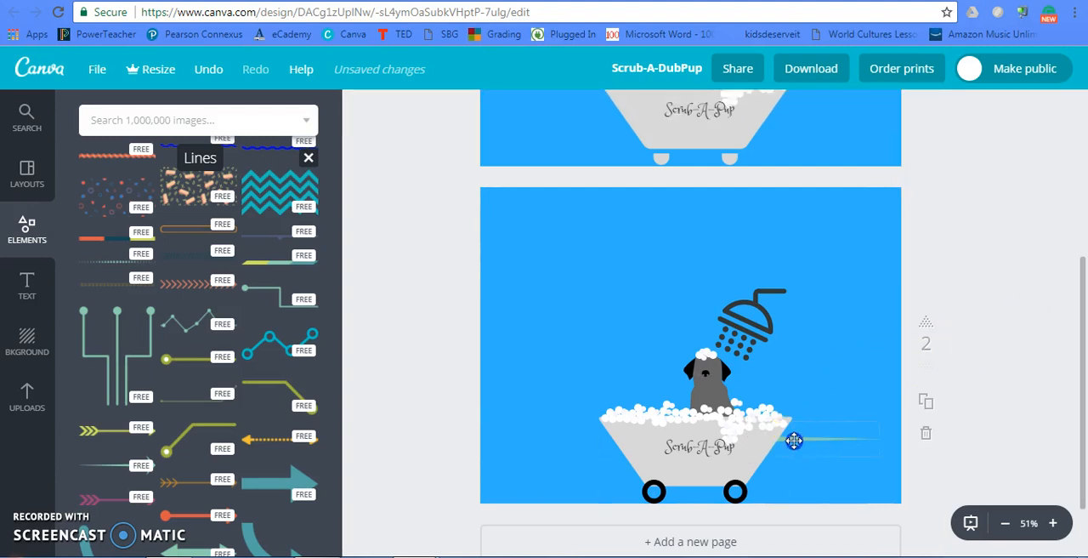
click(949, 123)
click(914, 109)
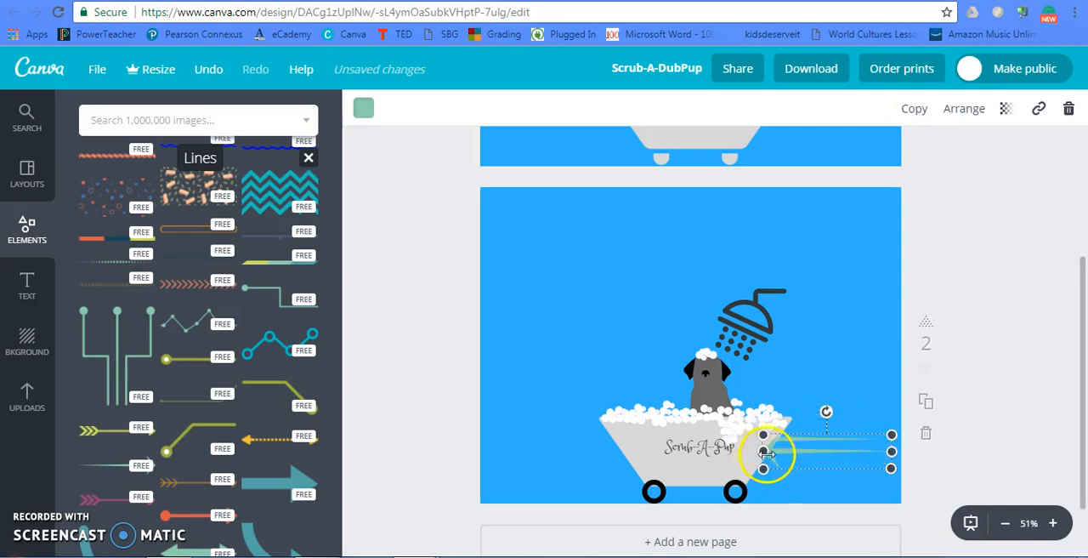
drag(751, 451, 741, 450)
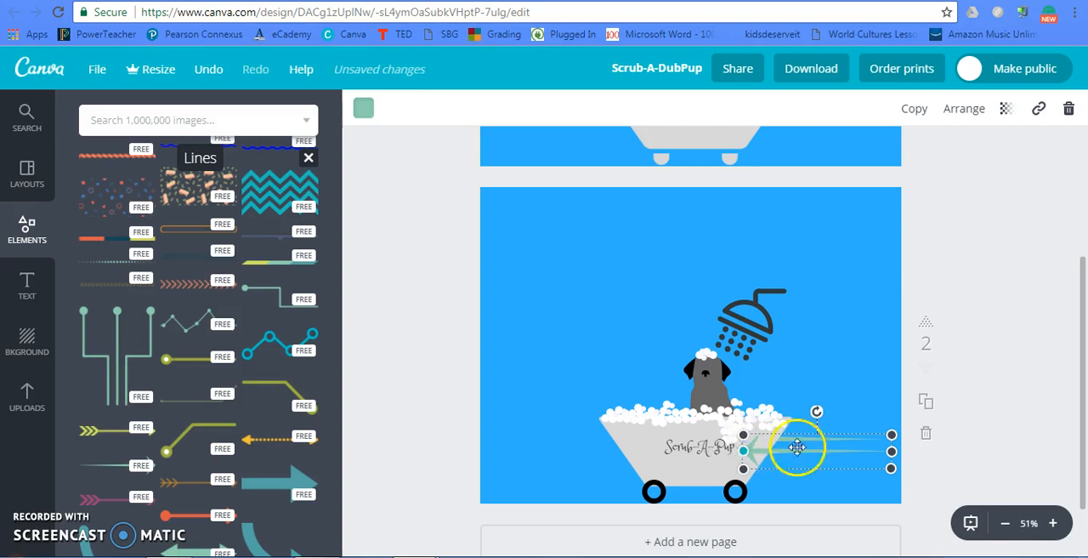
drag(889, 451, 903, 450)
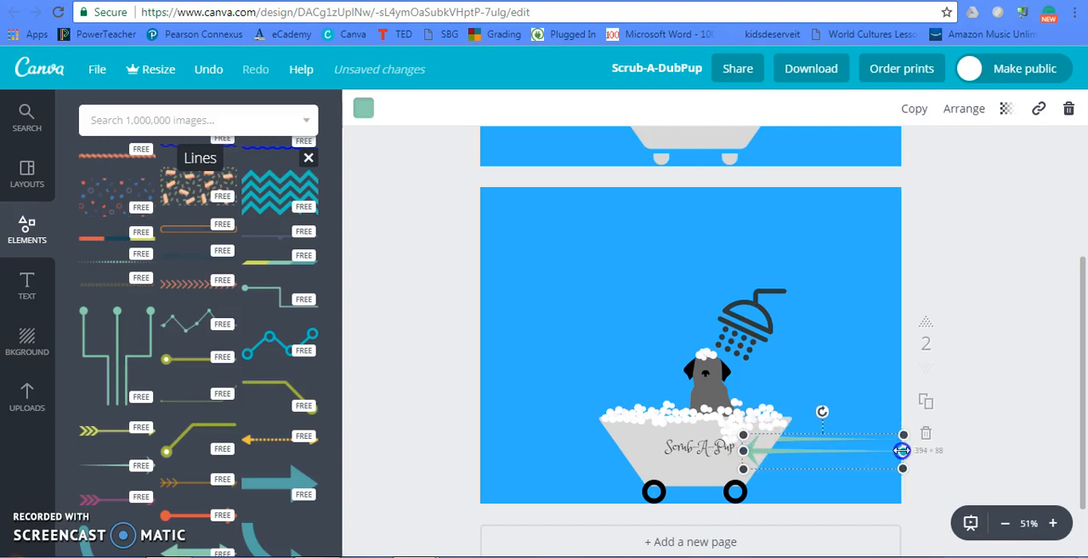
- Send the lengthened arrow copy behind the bathtub so only its tail shows
click(962, 108)
click(926, 181)
click(926, 181)
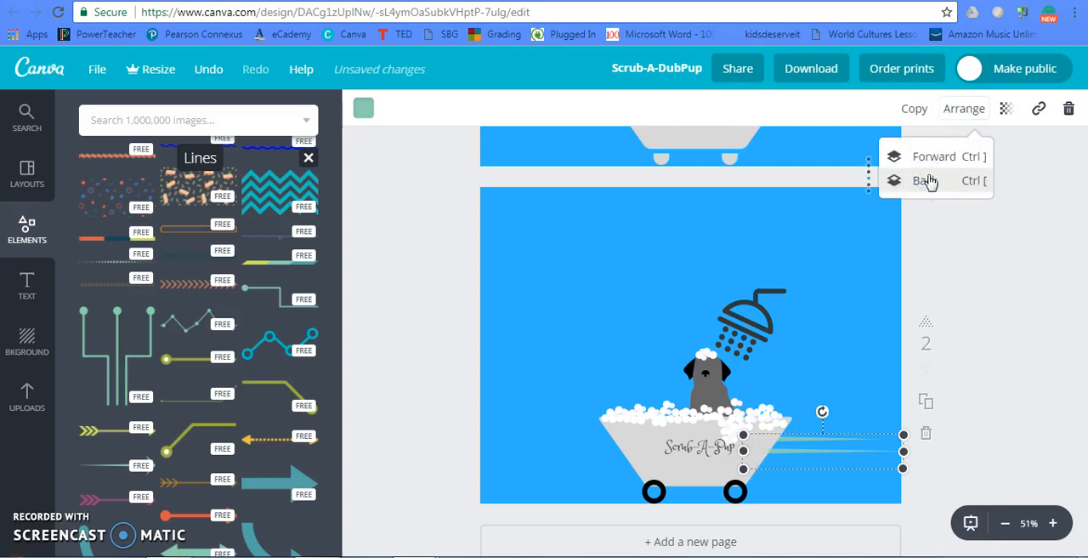
click(1012, 290)
click(889, 308)
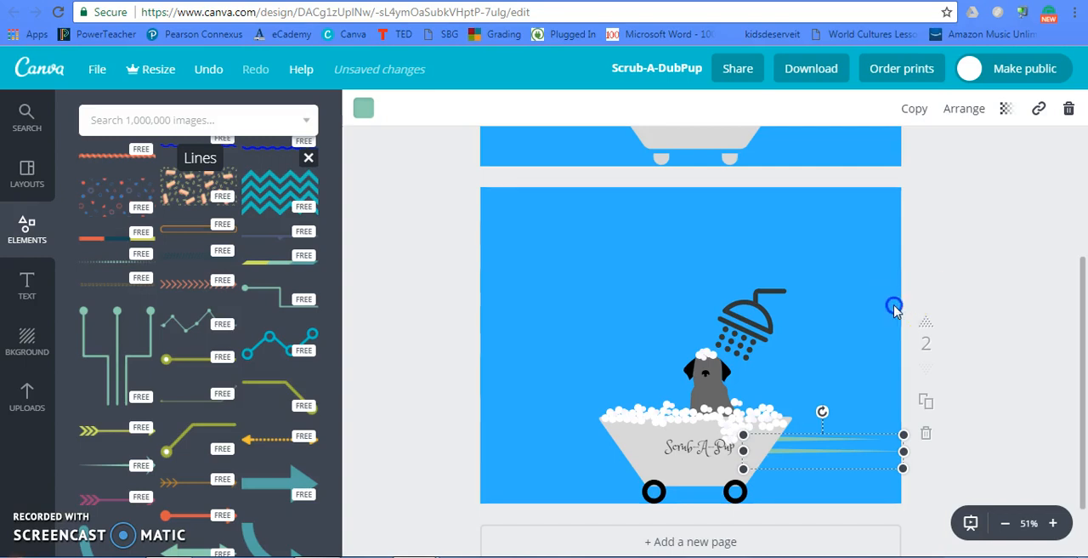
- Add a third copied arrow below the other two and send it behind the bathtub
click(825, 436)
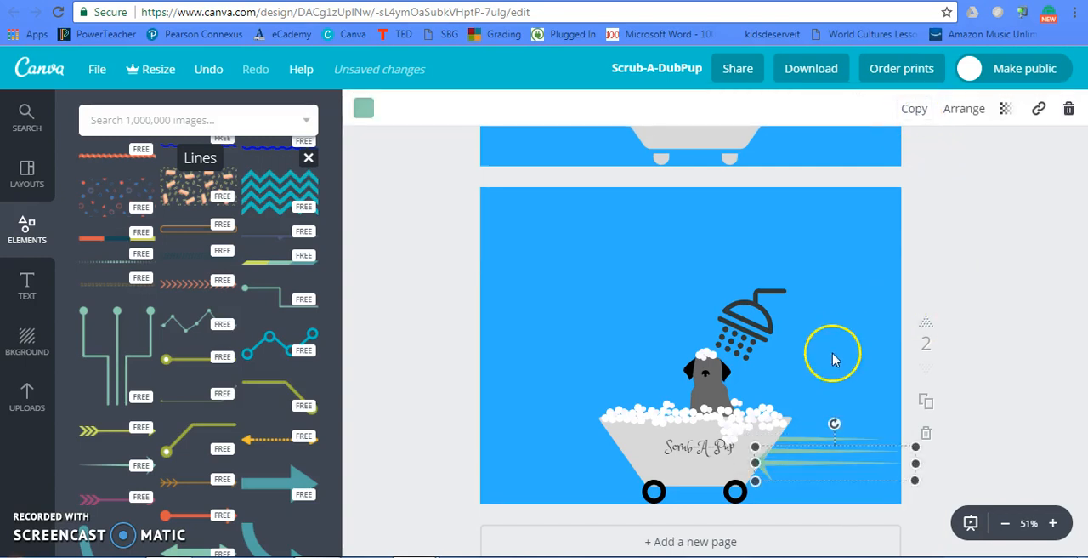
drag(764, 453, 726, 477)
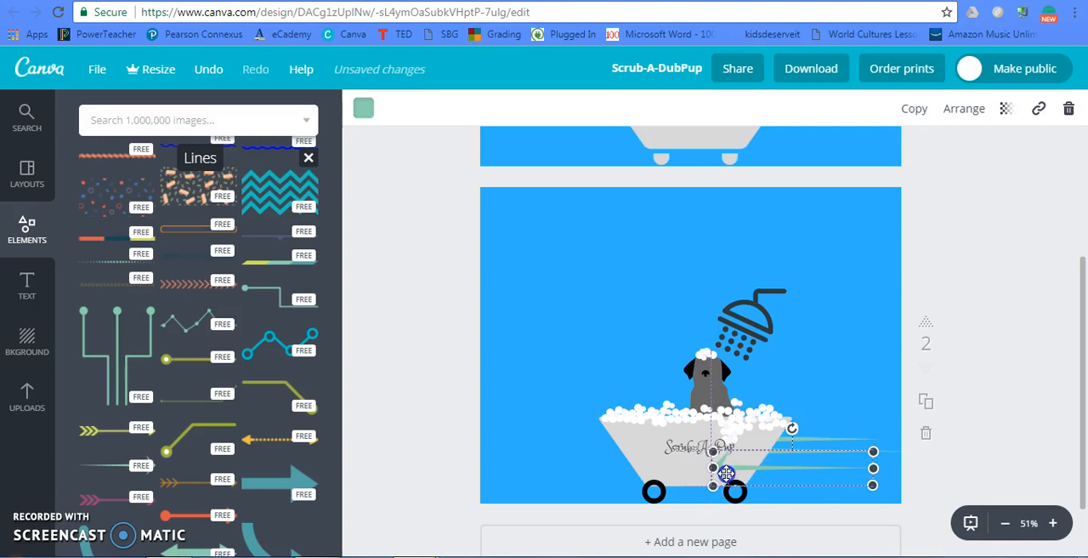
click(964, 109)
click(924, 182)
click(925, 186)
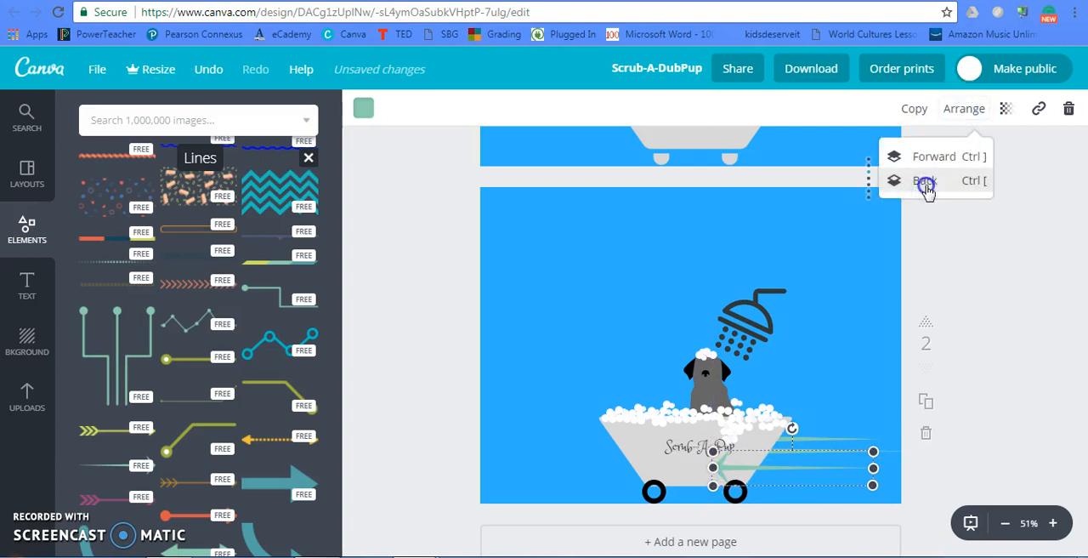
click(964, 273)
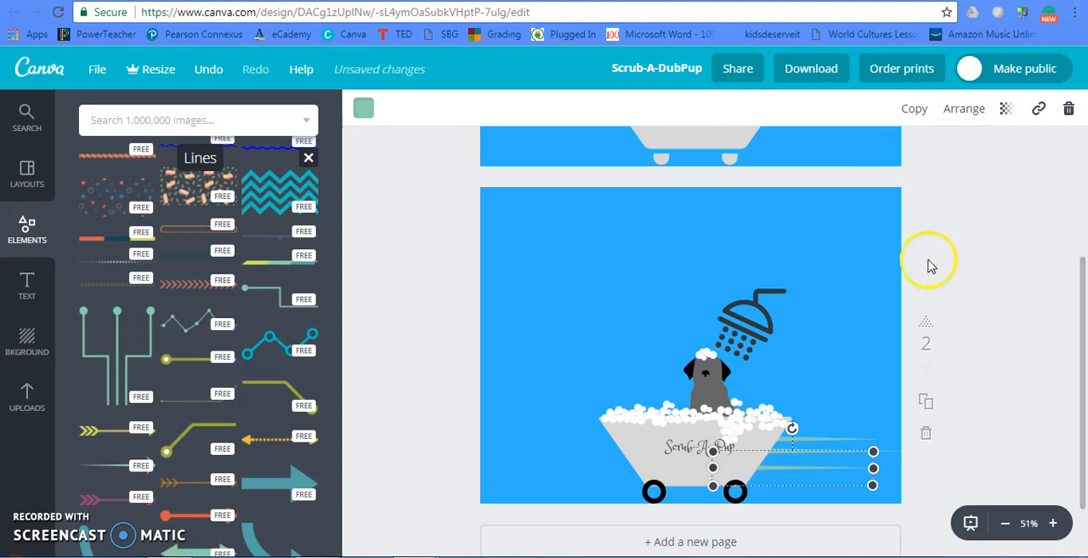
click(870, 262)
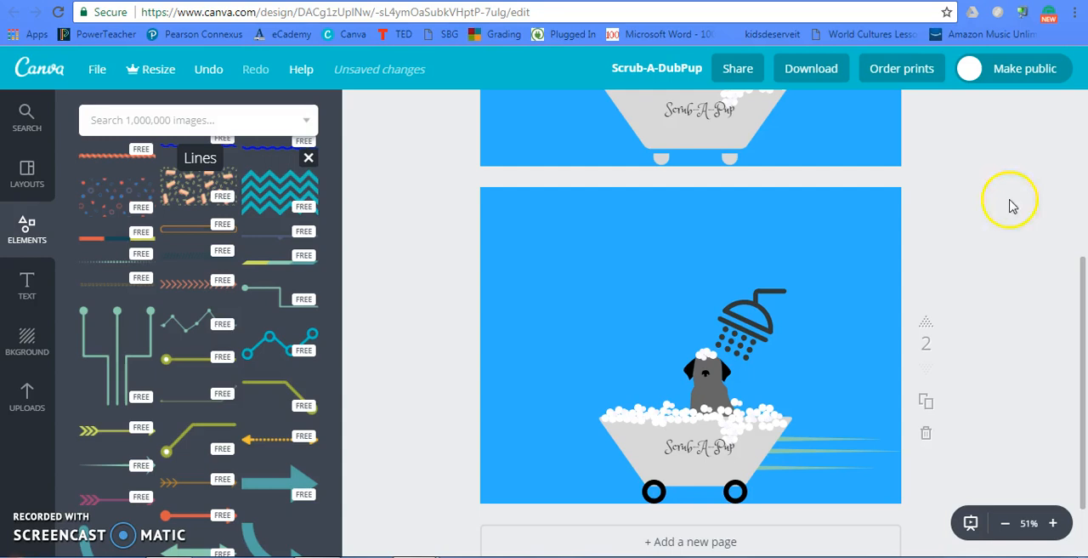
click(704, 445)
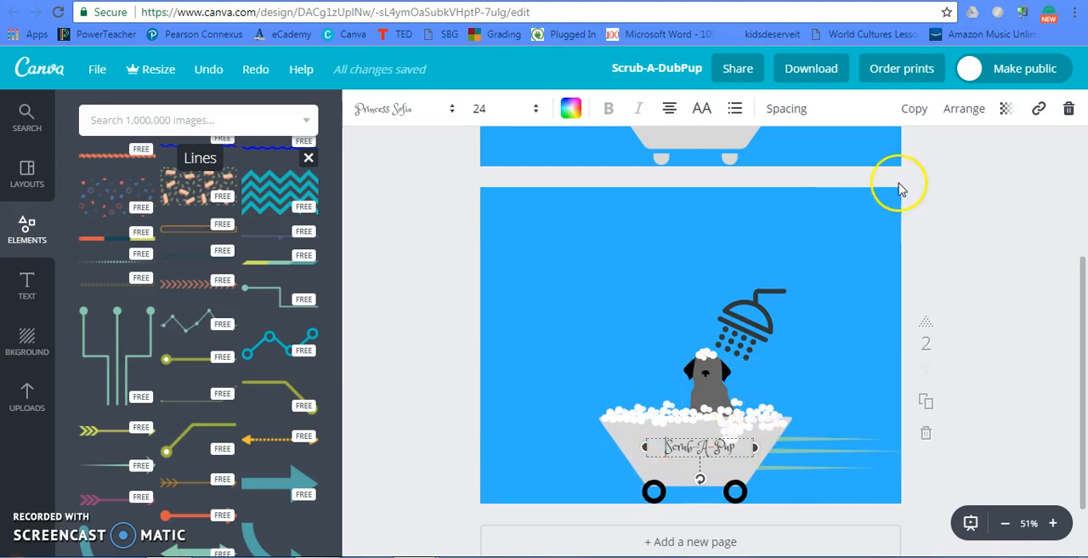
click(873, 228)
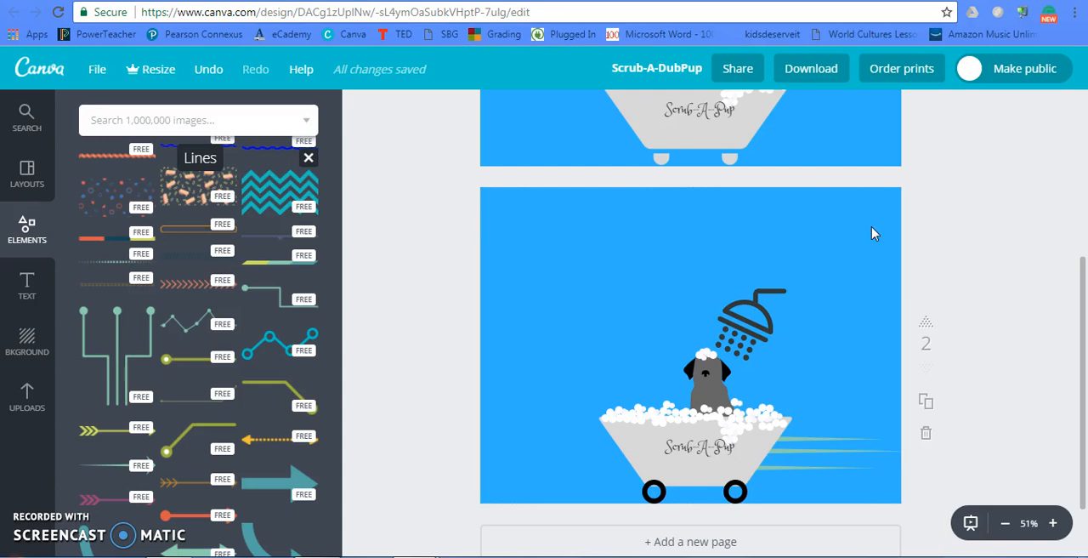
click(815, 69)
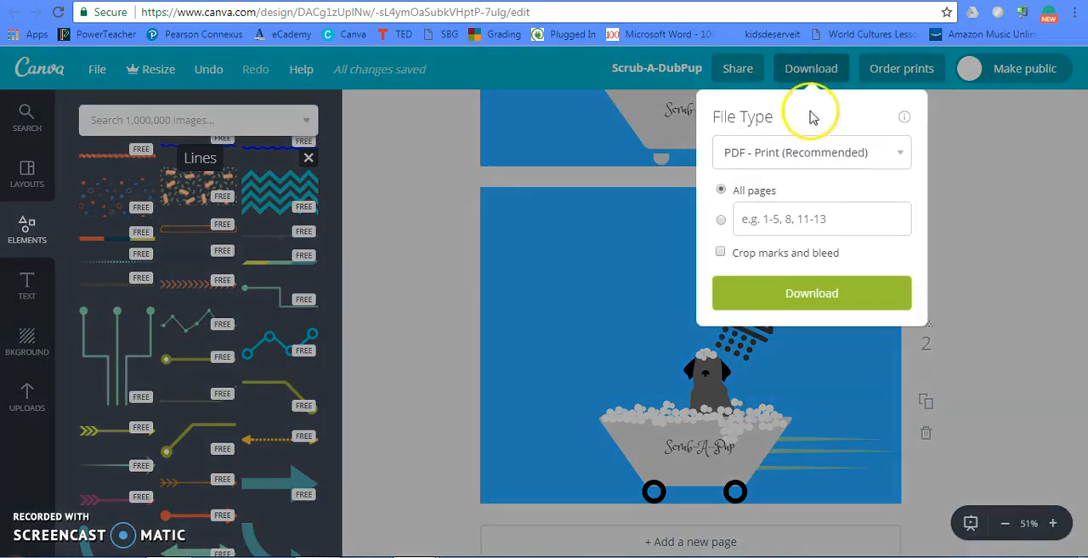
click(811, 146)
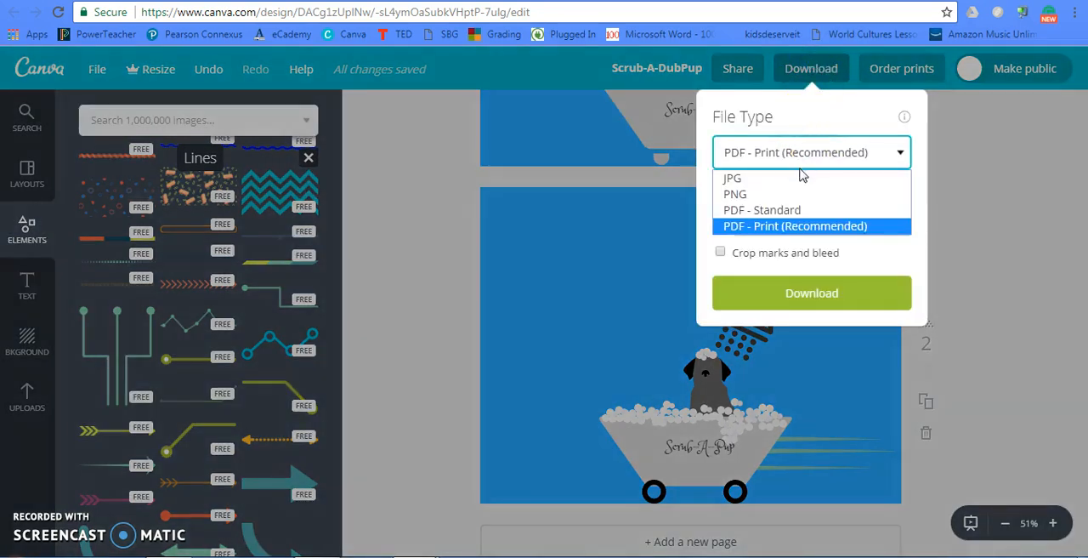
click(799, 178)
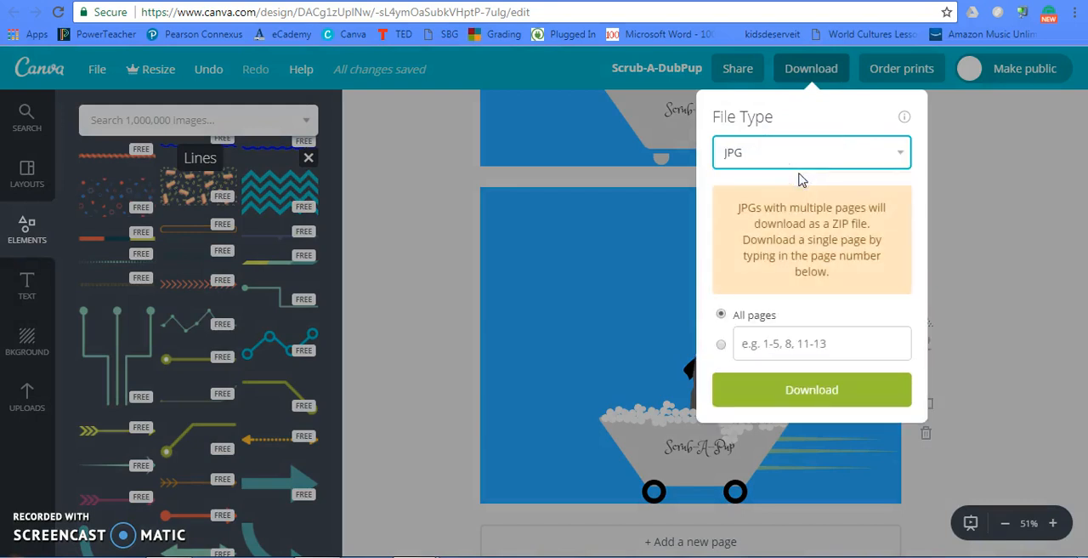
click(964, 154)
- Delete the first page, the one showing the bathtub without wheels
scroll(891, 154, up, 3)
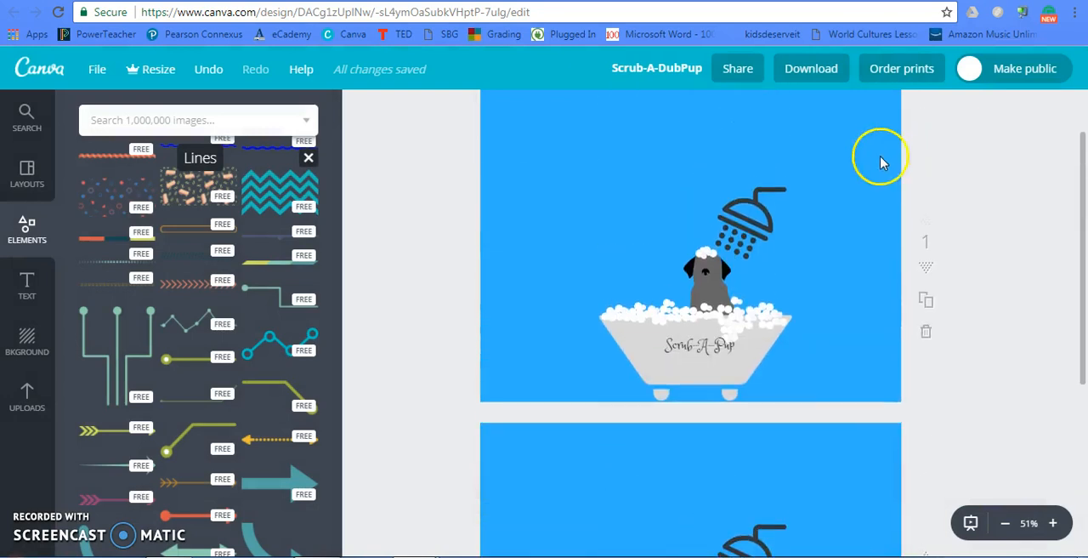
click(879, 166)
click(894, 266)
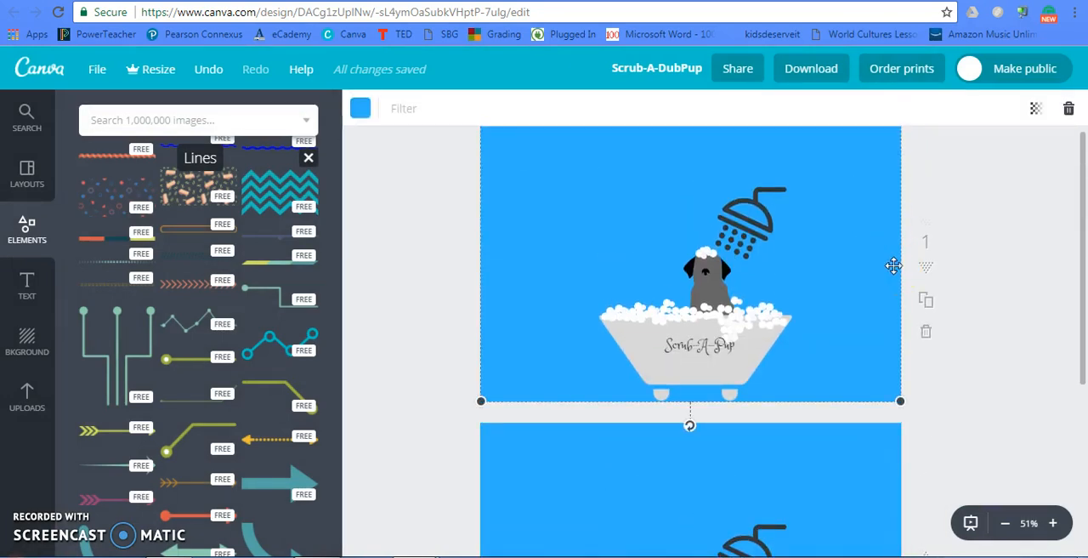
click(926, 333)
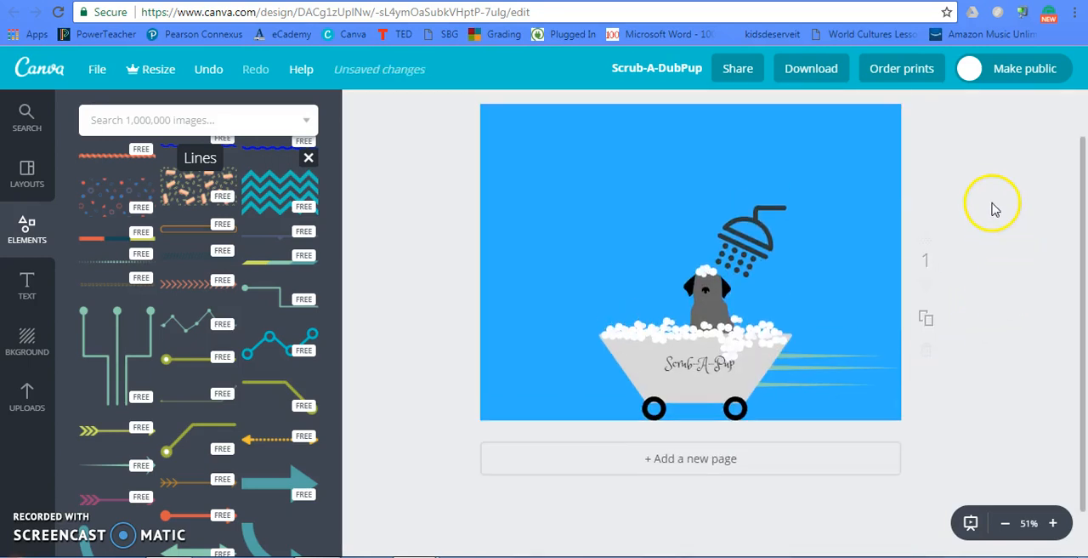
- Download the remaining page as a JPG and view the saved picture in Windows Photo Viewer
click(809, 69)
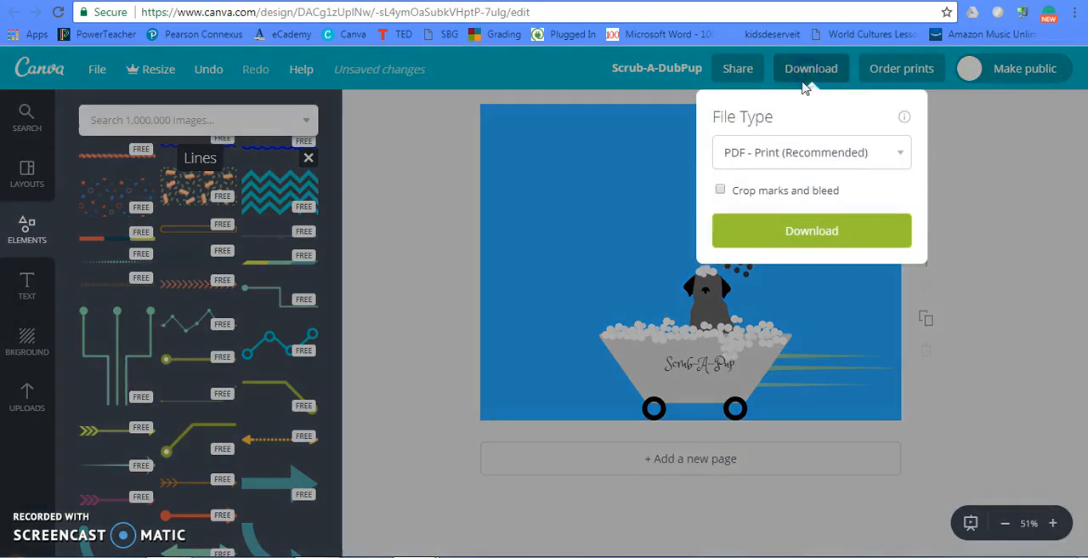
click(790, 165)
click(787, 174)
click(782, 209)
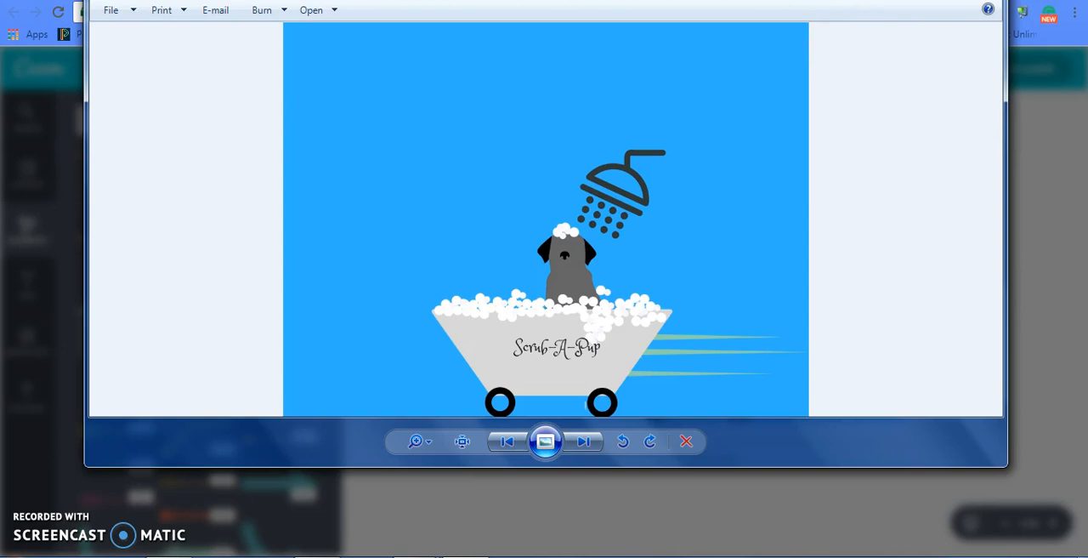
drag(862, 0, 862, 31)
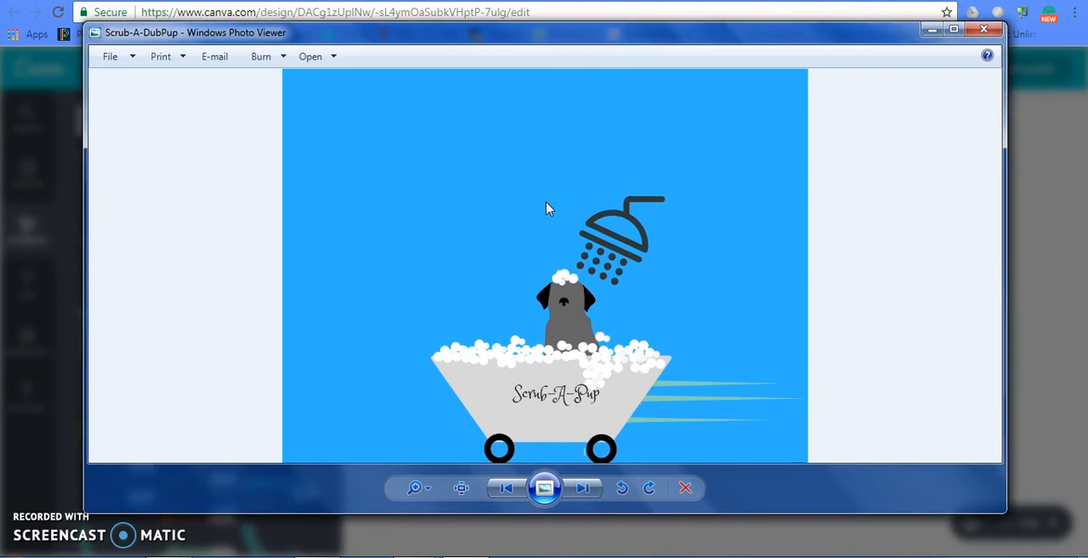
- Save a JPG copy of the picture to the Desktop as Scrub-A-DubPup, and return to the Canva design
click(119, 56)
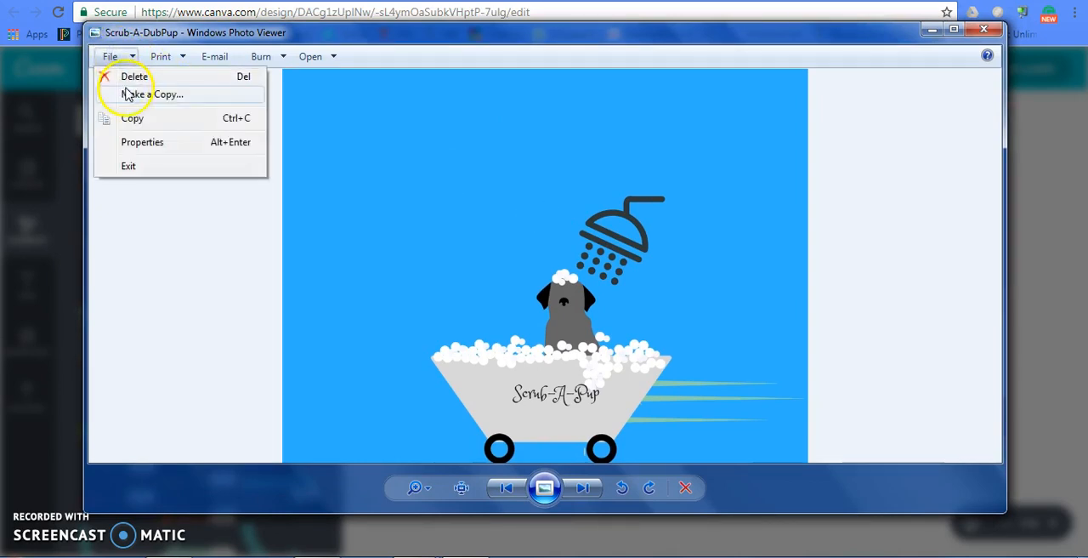
click(151, 94)
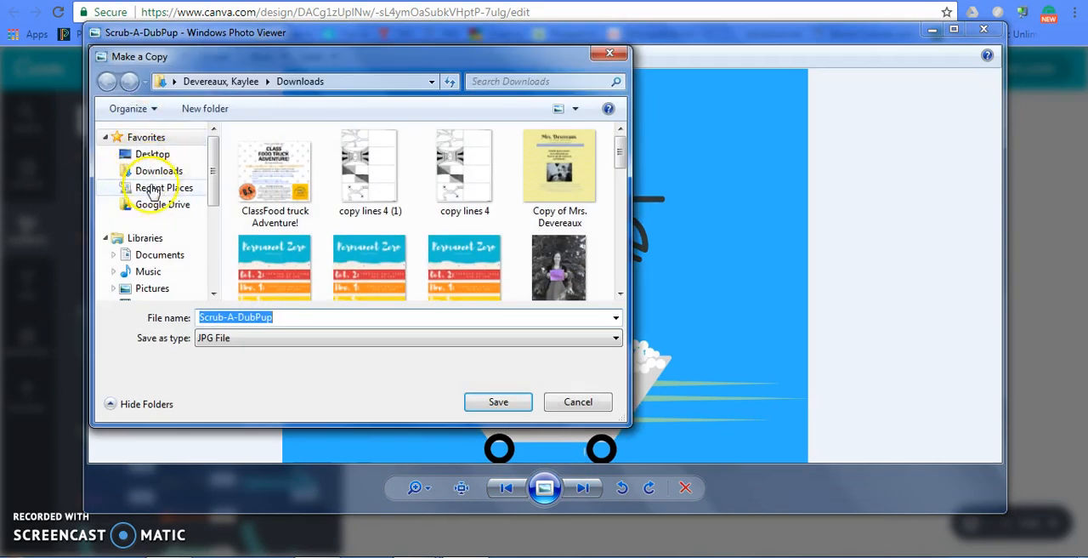
click(141, 153)
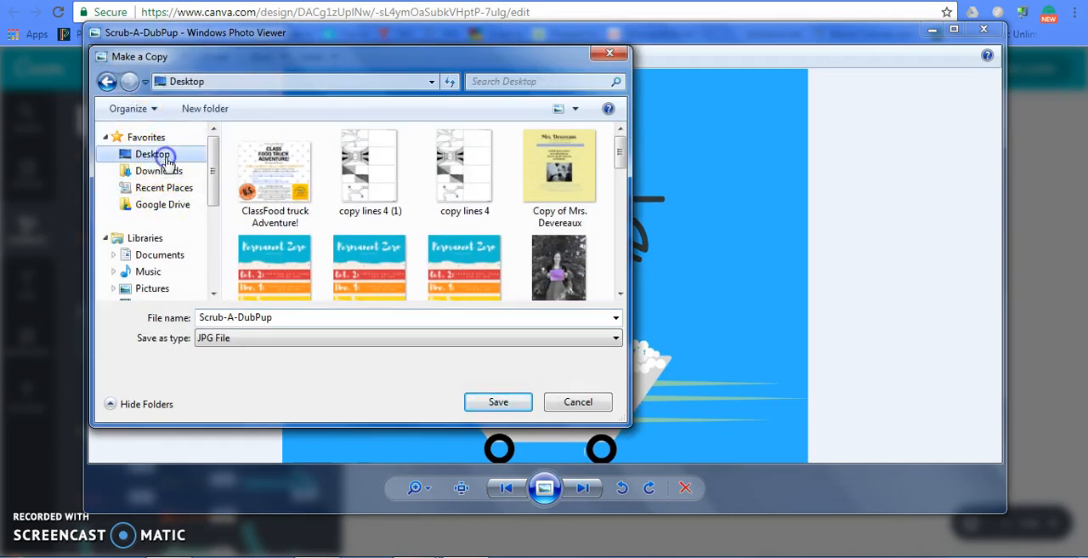
click(514, 400)
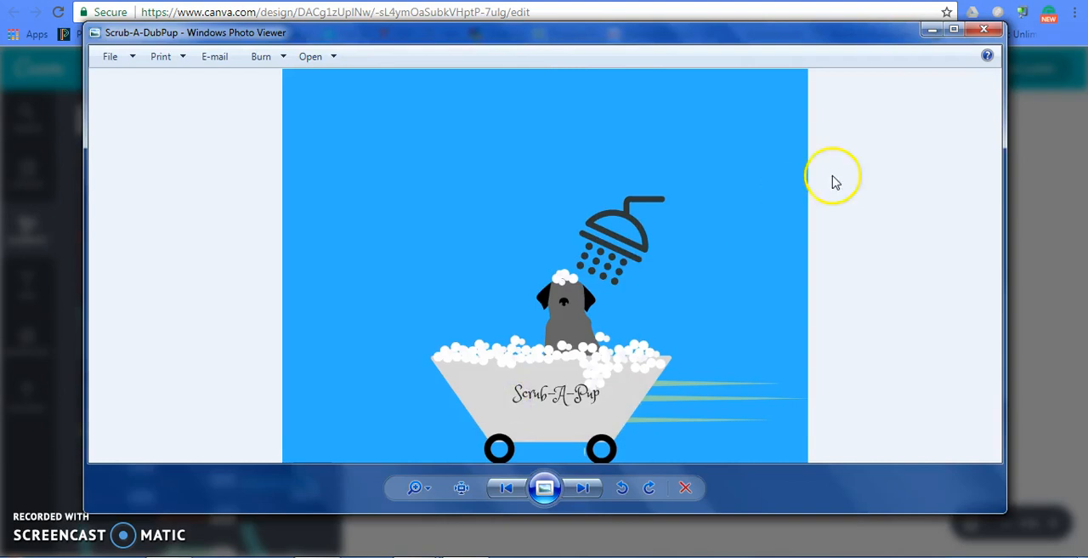
click(986, 31)
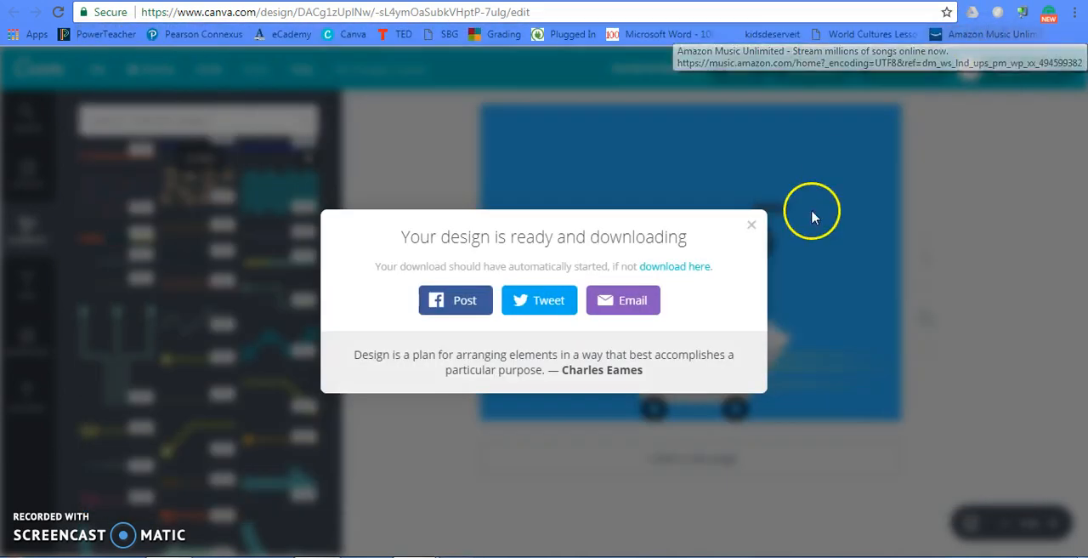
click(744, 223)
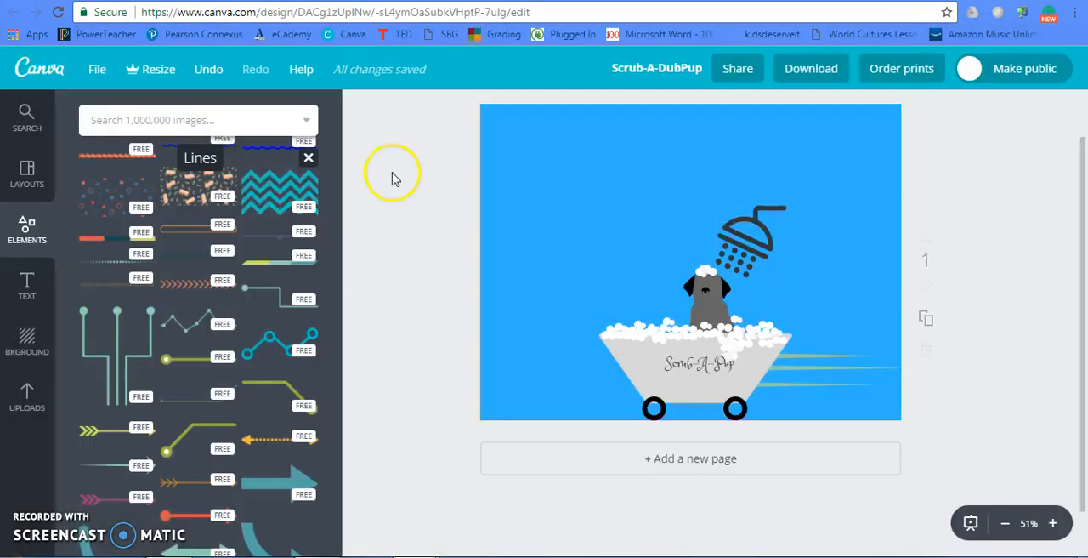
- Look through the heading options and ready-made text styles available for the design
click(27, 286)
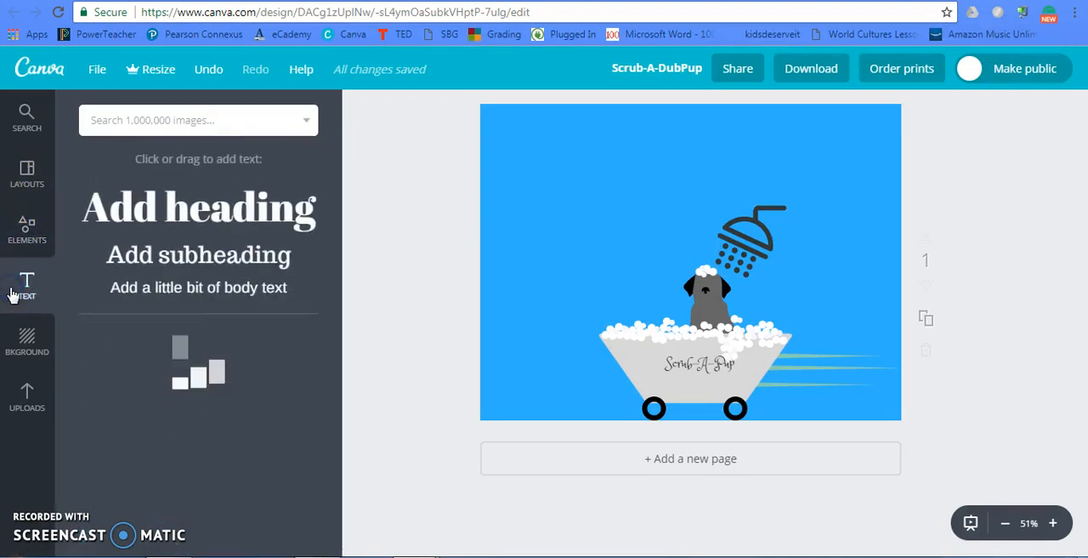
scroll(190, 357, down, 10)
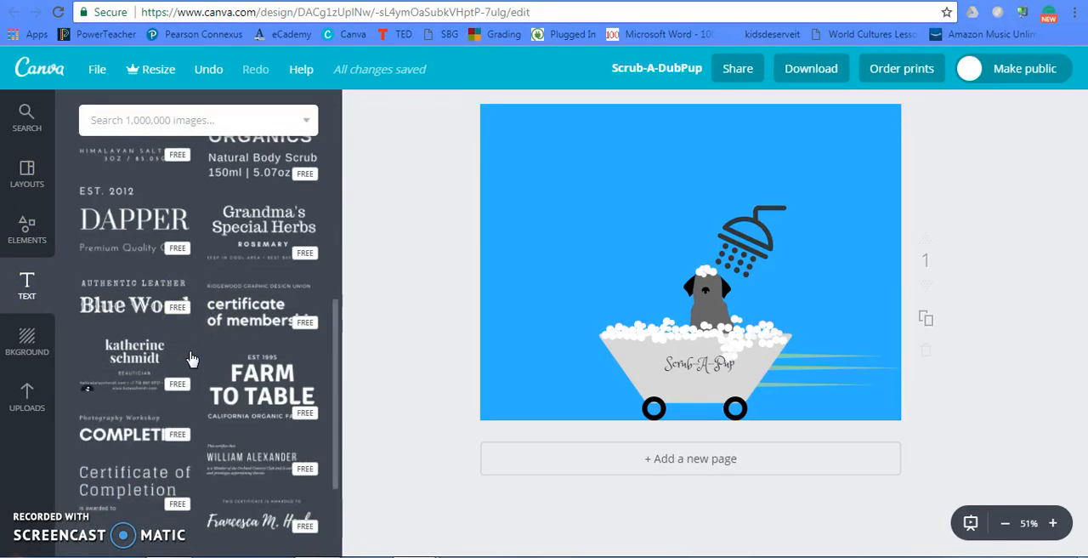
scroll(192, 358, down, 10)
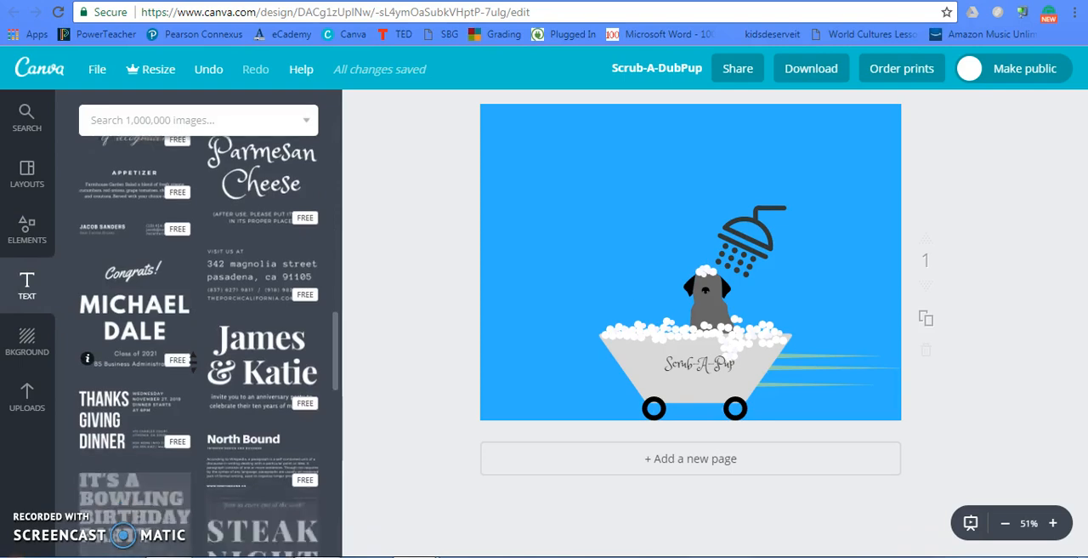
scroll(191, 358, down, 10)
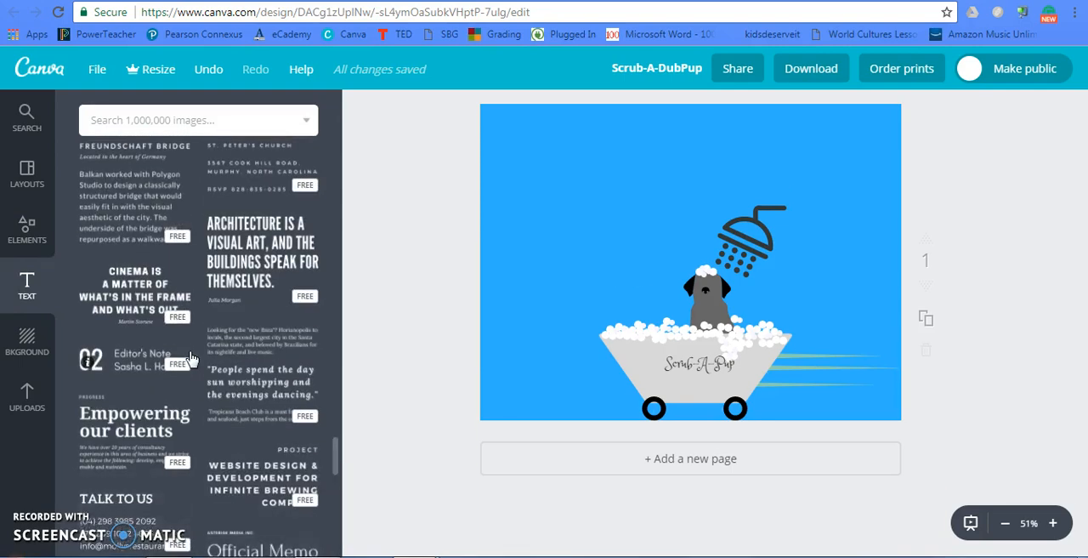
scroll(190, 358, up, 10)
scroll(192, 358, up, 5)
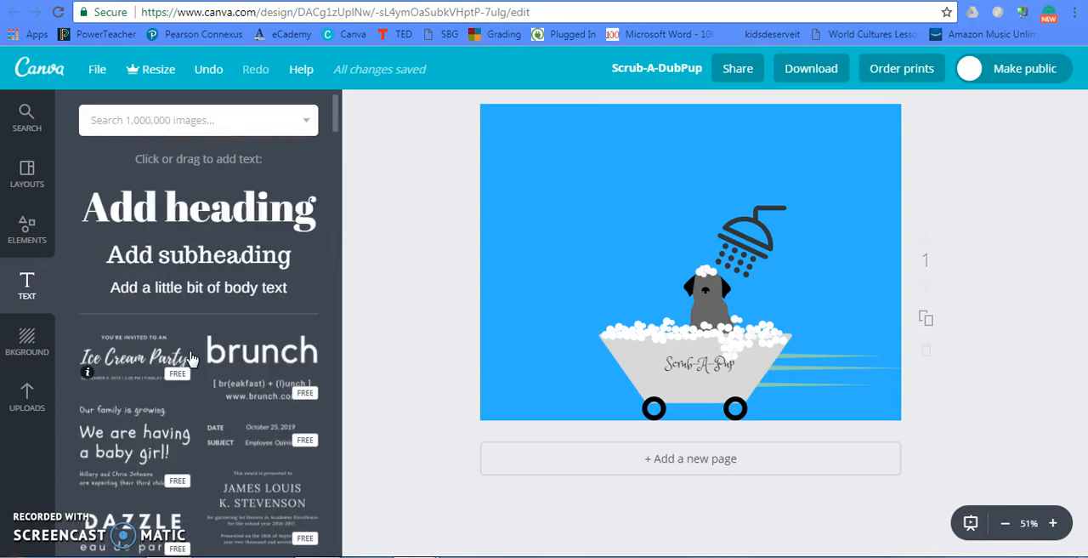
- Add a sample heading to the page, view its font choices, and delete the heading
click(232, 202)
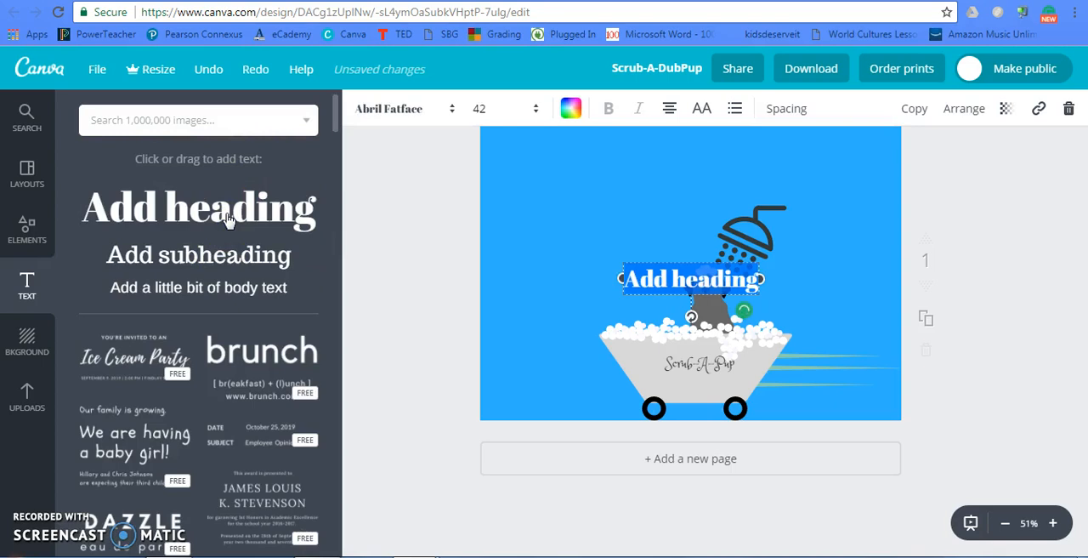
click(434, 103)
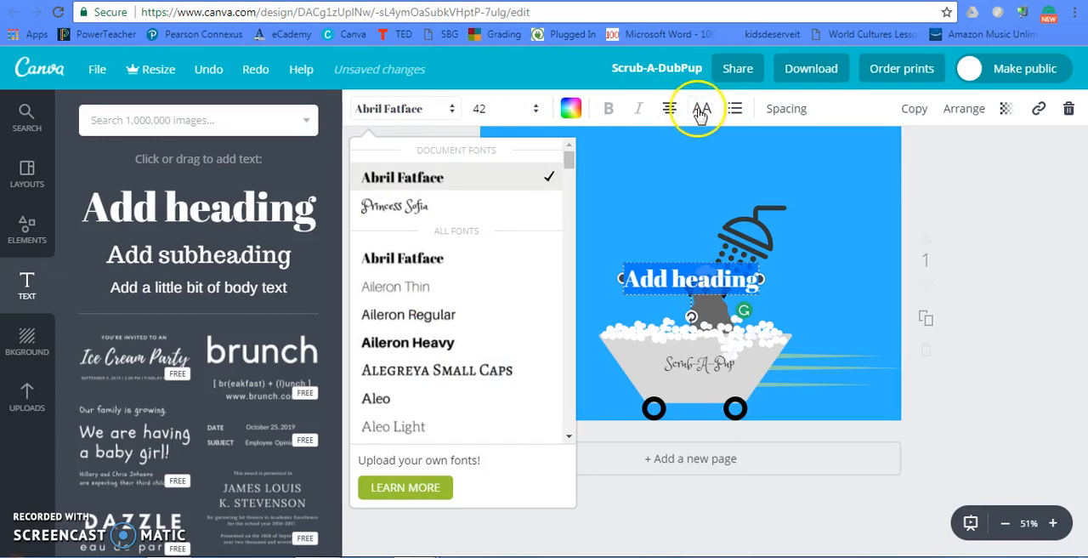
click(848, 158)
click(691, 246)
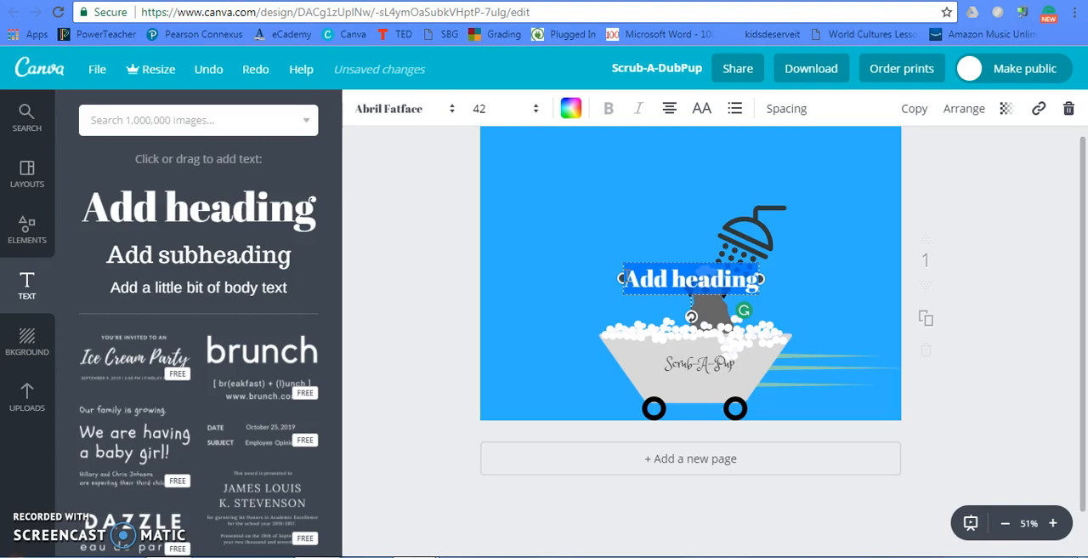
click(1068, 108)
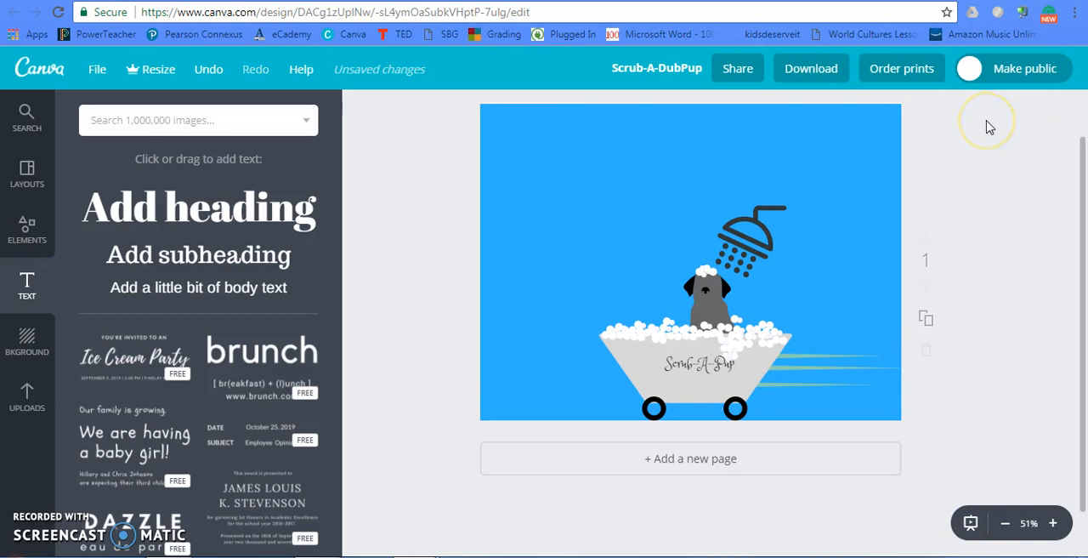